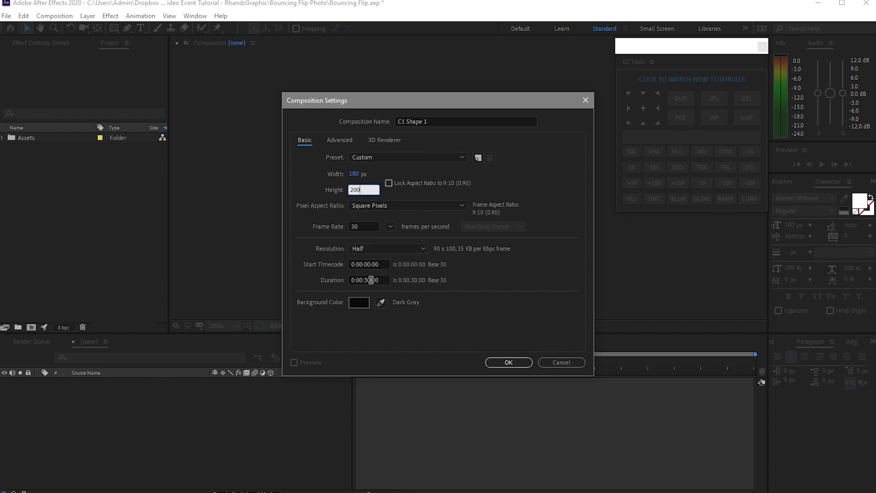
# - Confirm C1 Shape 1, then create the C2 Row 1 comp at 1920×1080 with aspect ratio locked
pyautogui.press('Return')
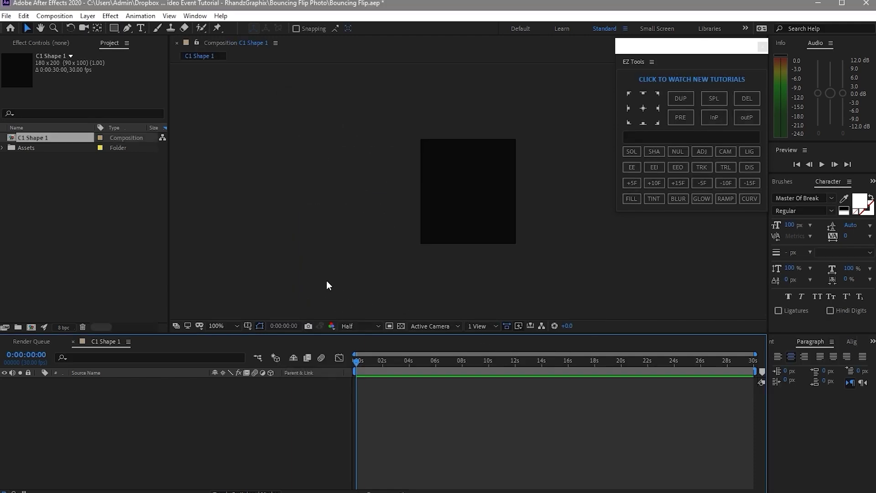
pyautogui.click(31, 326)
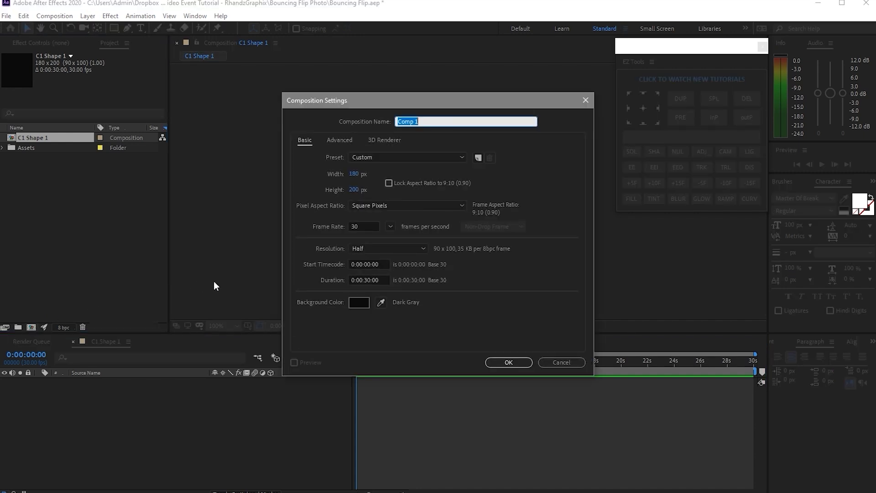
pyautogui.write('C2 Row 1')
pyautogui.click(355, 175)
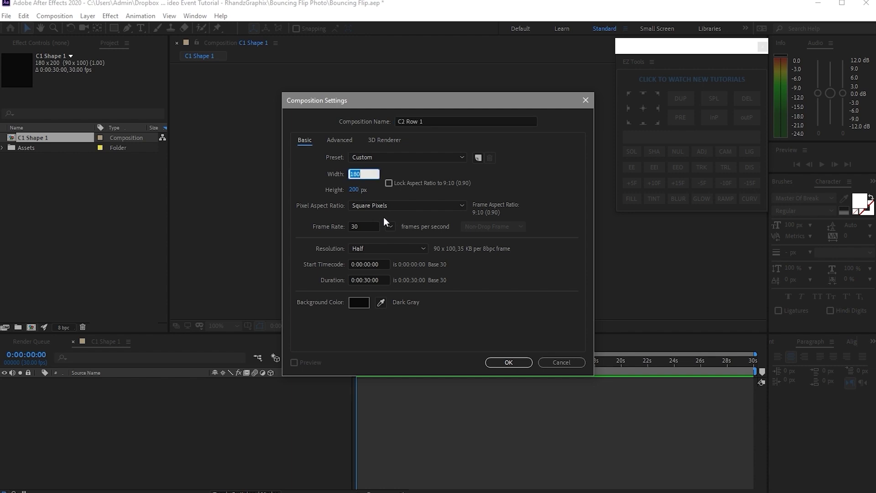
pyautogui.write('1920')
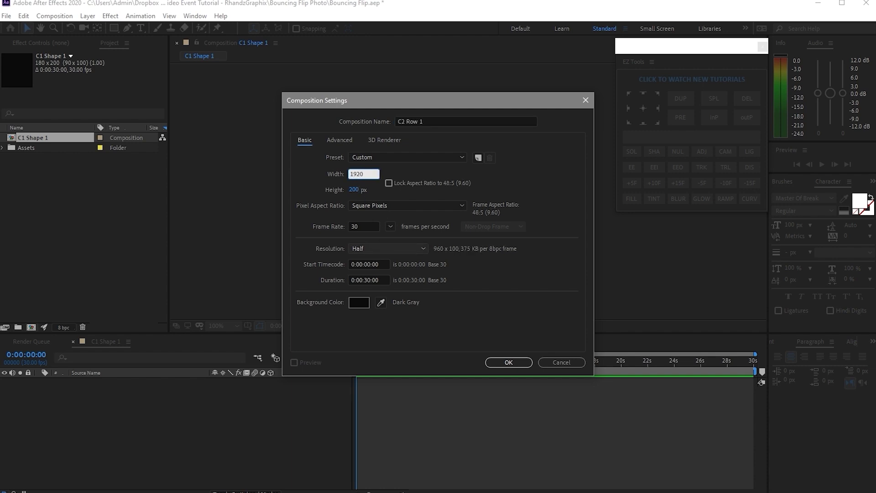
pyautogui.click(355, 190)
pyautogui.write('1080')
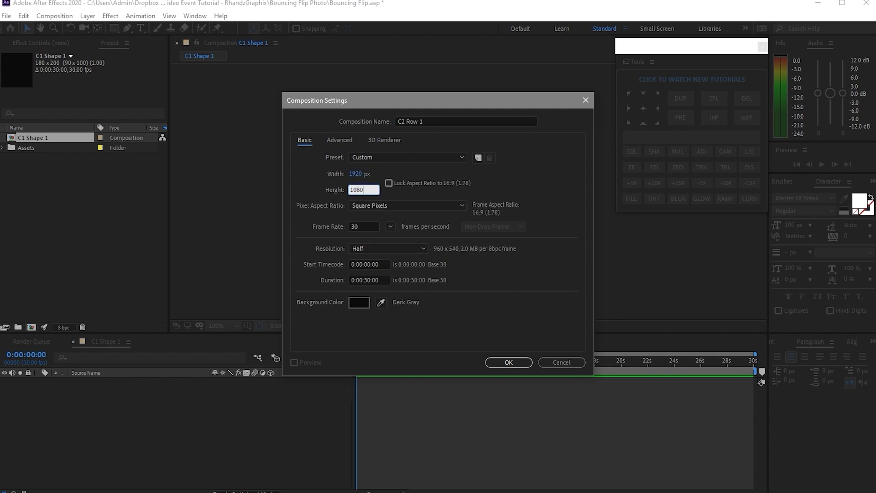
pyautogui.click(388, 183)
pyautogui.click(494, 363)
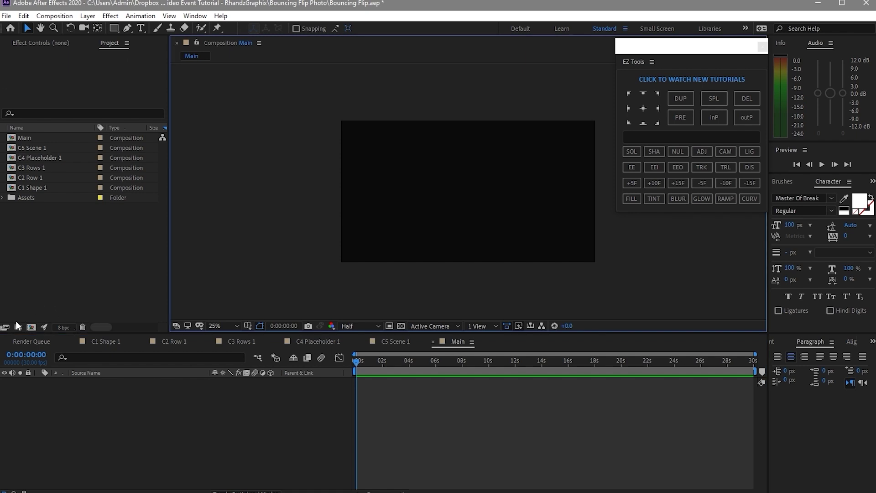
# - Move C1 Shape 1 through C5 Scene 1 into a new SCENE 1 folder, then open C1 Shape 1
pyautogui.click(18, 327)
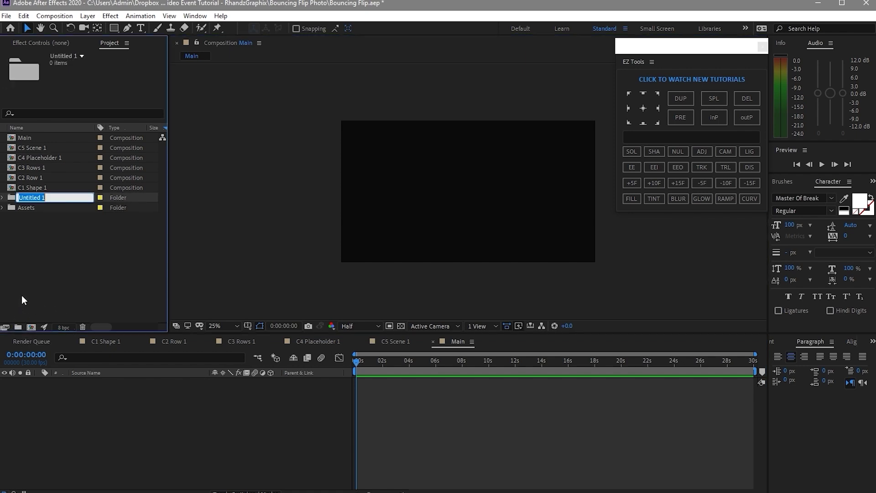
pyautogui.write('SCENE 1')
pyautogui.click(84, 246)
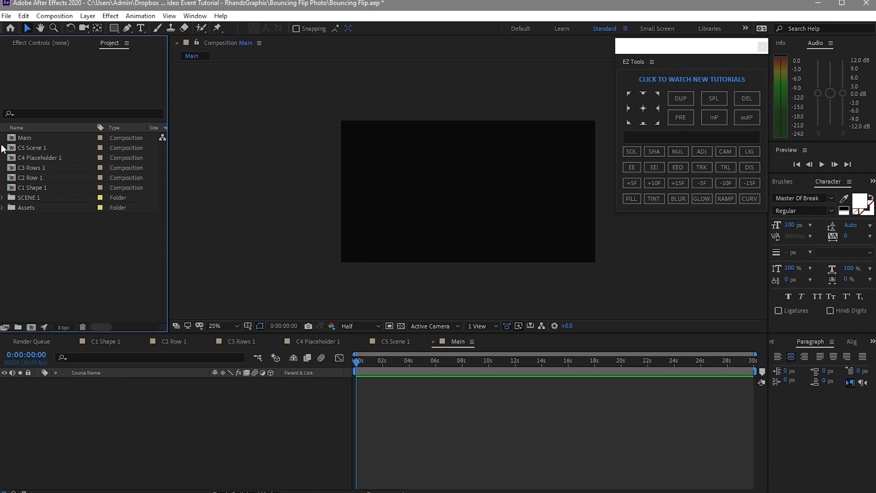
pyautogui.moveTo(2, 145); pyautogui.dragTo(34, 198)
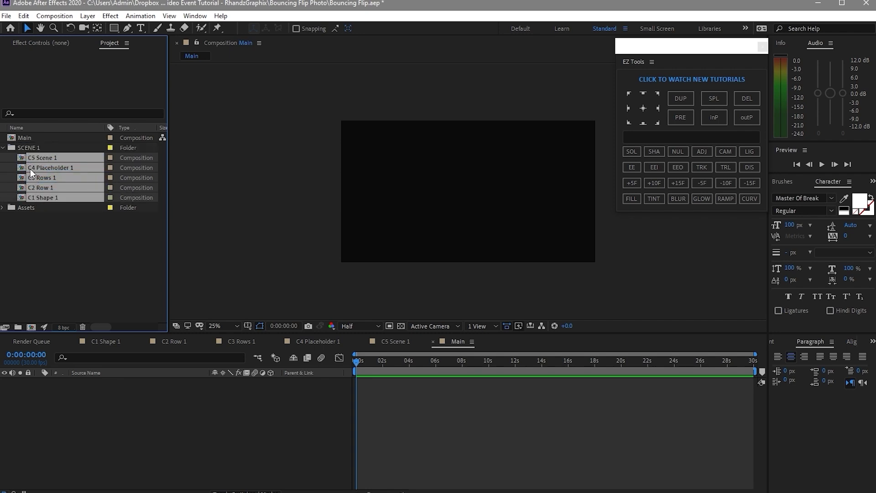
pyautogui.click(4, 148)
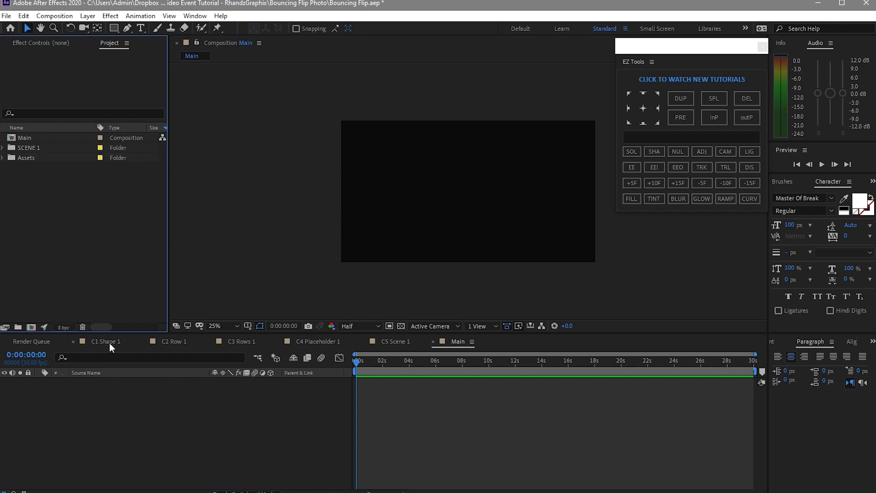
pyautogui.click(109, 343)
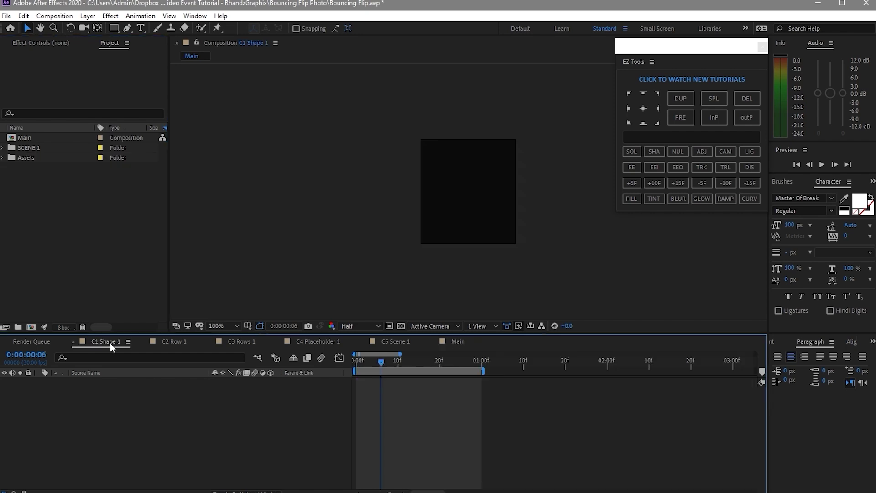
# - Draw a comp-filling rectangle with a vertical gradient and move its anchor to the top centre
pyautogui.doubleClick(113, 27)
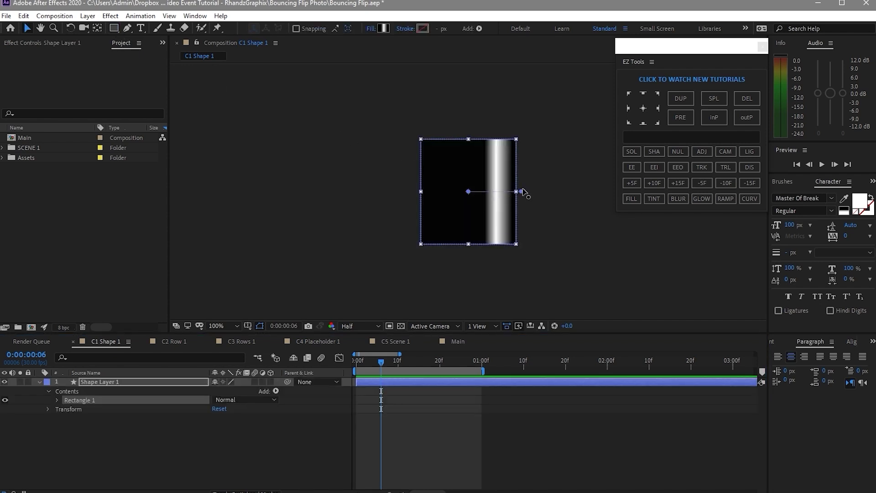
pyautogui.moveTo(521, 192); pyautogui.dragTo(470, 120)
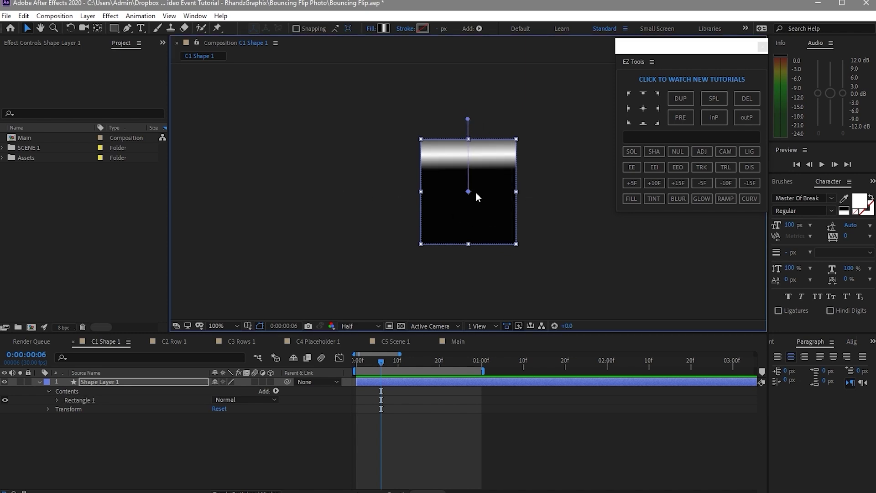
pyautogui.moveTo(468, 192); pyautogui.dragTo(468, 316)
pyautogui.moveTo(469, 120); pyautogui.dragTo(467, 82)
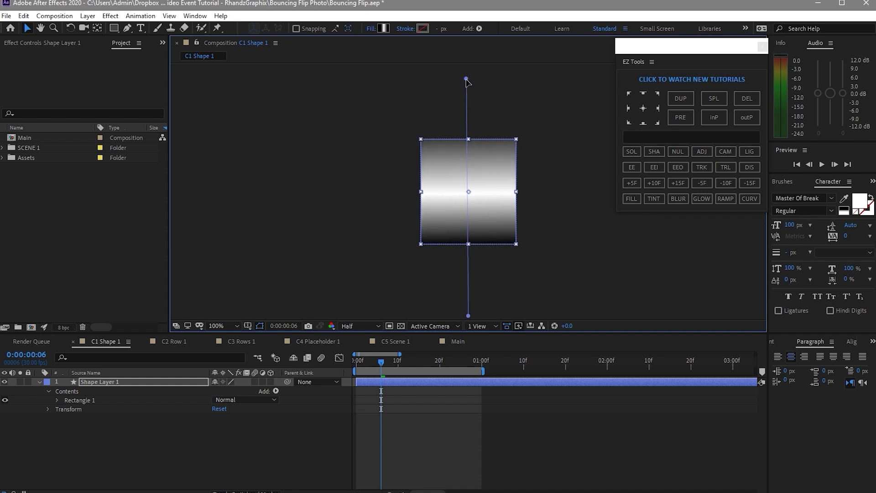
pyautogui.click(450, 201)
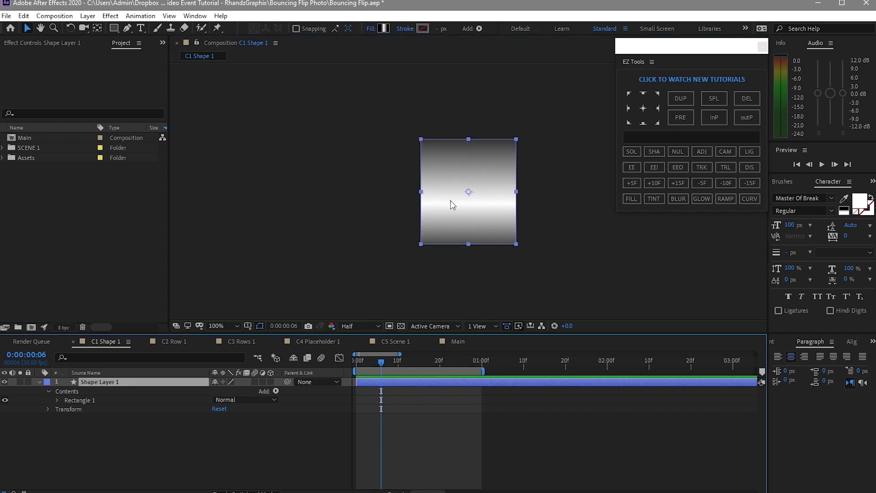
pyautogui.click(97, 28)
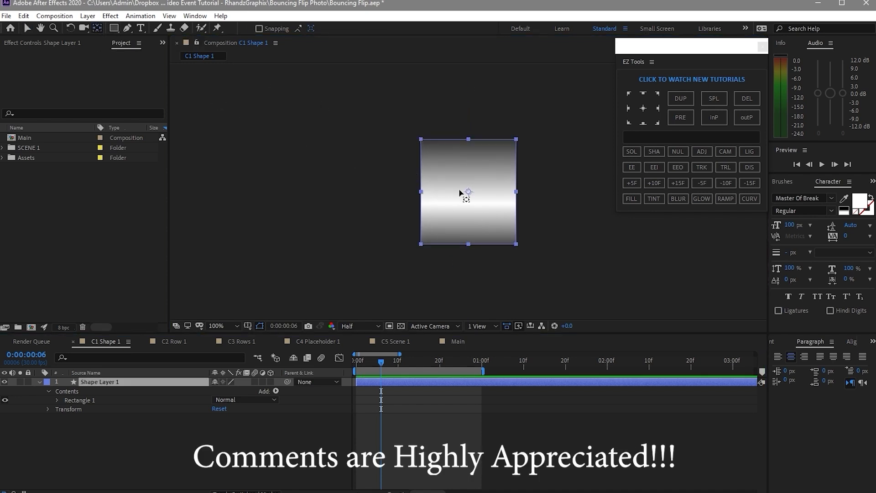
pyautogui.moveTo(469, 192); pyautogui.dragTo(470, 137)
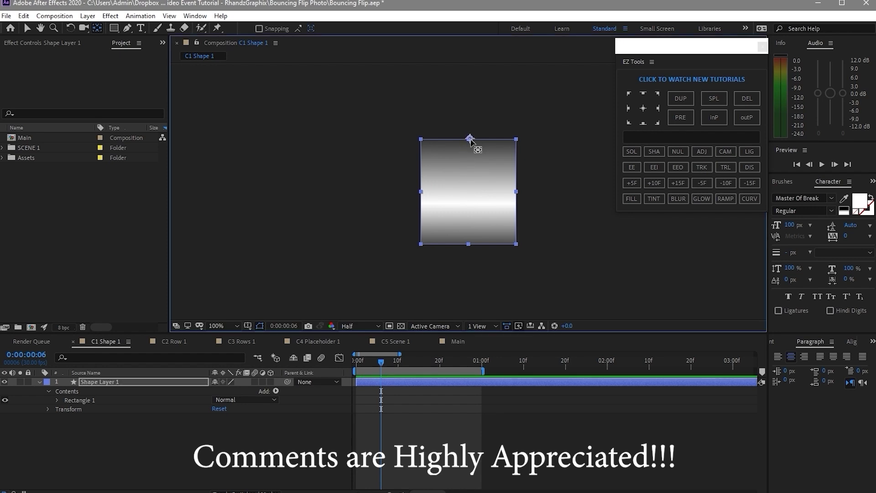
# - Make the shape layer 3D and set the rectangle's corner roundness to 15
pyautogui.click(272, 382)
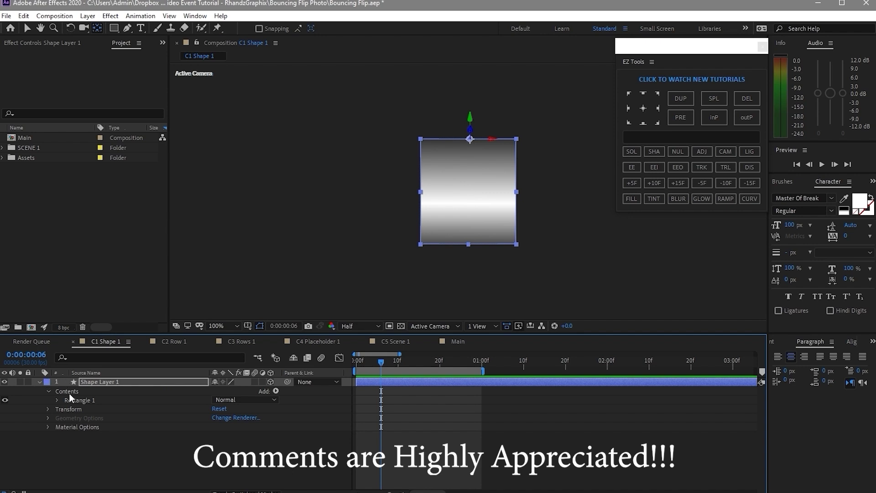
pyautogui.click(56, 399)
pyautogui.click(66, 409)
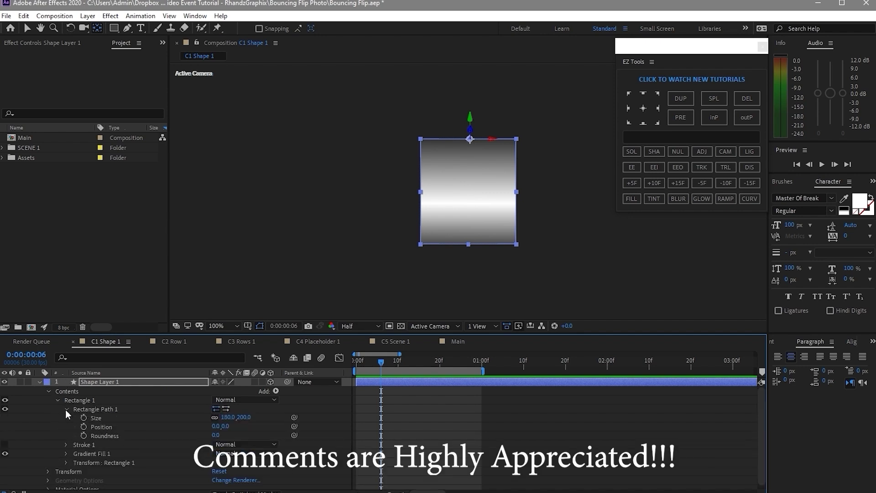
pyautogui.click(215, 435)
pyautogui.write('1')
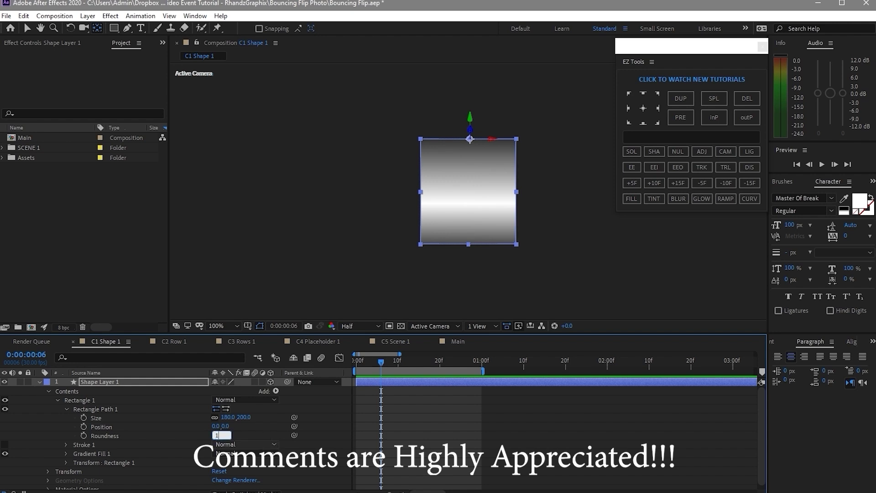
pyautogui.write('5')
pyautogui.click(357, 258)
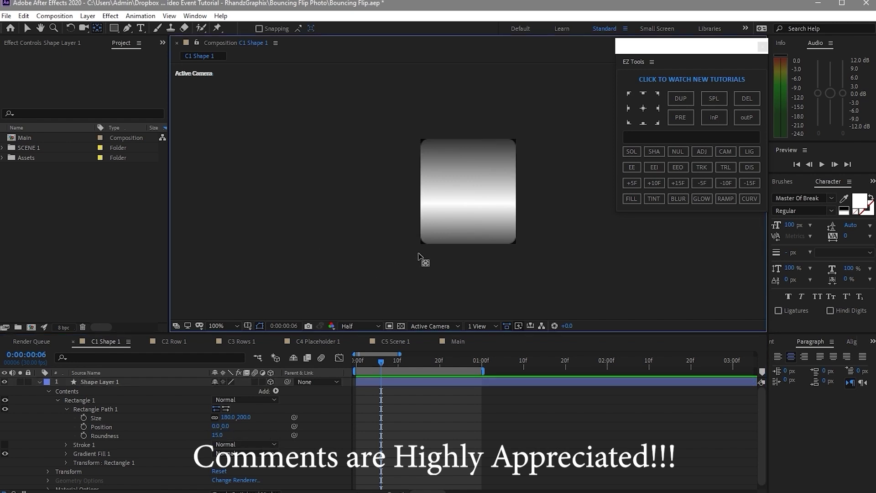
pyautogui.press('v')
pyautogui.click(57, 382)
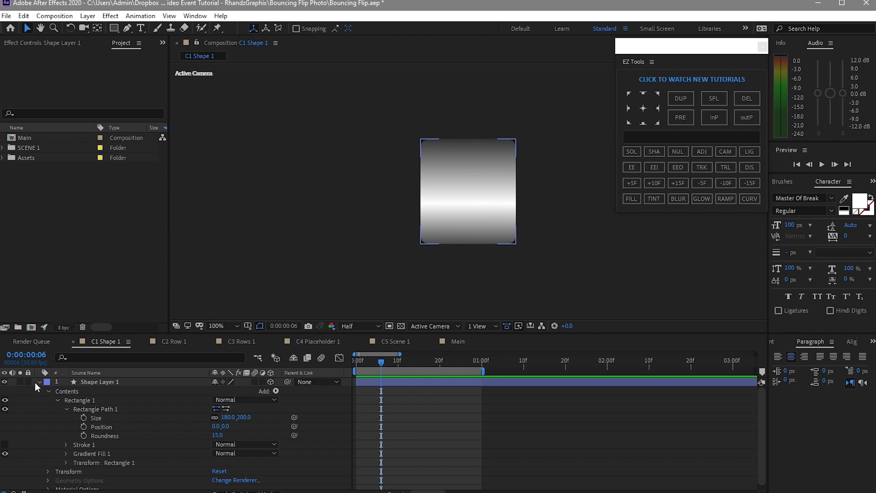
pyautogui.click(38, 382)
pyautogui.click(42, 383)
# - Keyframe X Rotation at -75° on frame 0 and 0° on frame 6
pyautogui.press('r')
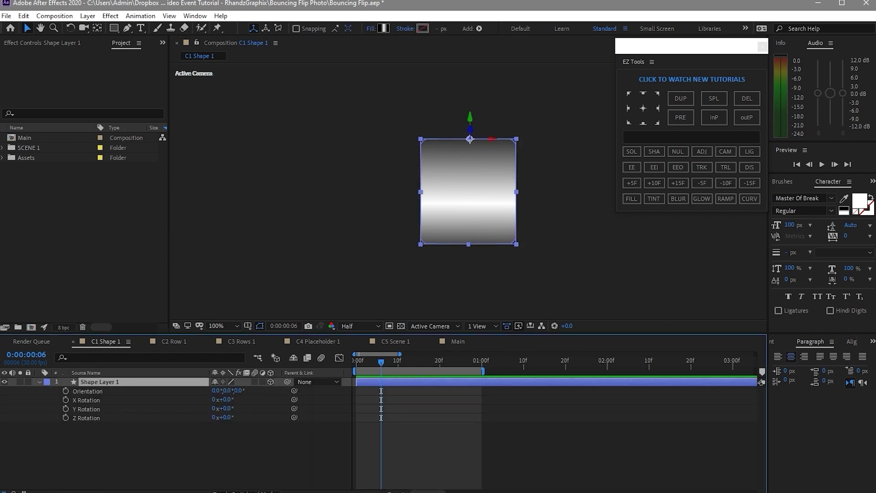
pyautogui.click(65, 401)
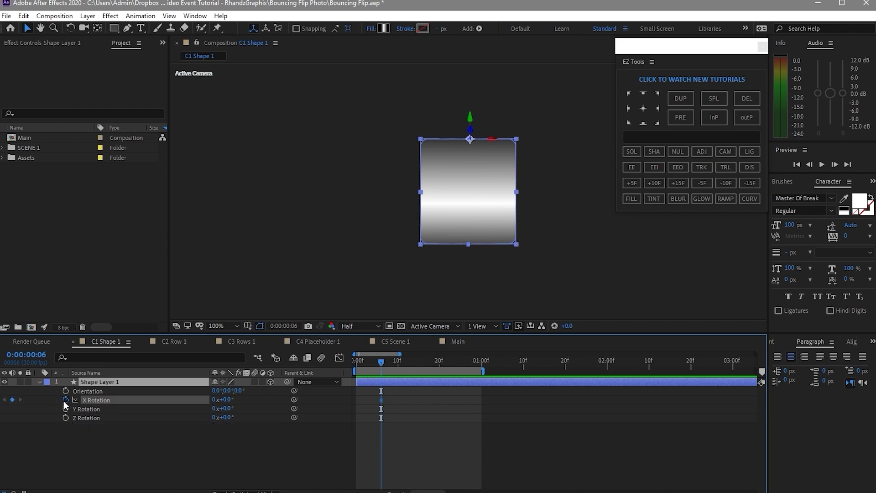
pyautogui.press('Home')
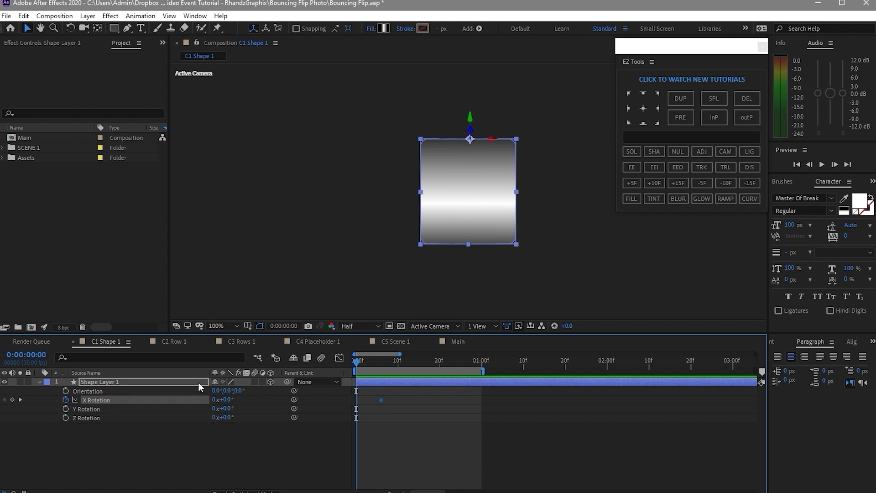
pyautogui.click(227, 399)
pyautogui.write('-75')
pyautogui.press('Return')
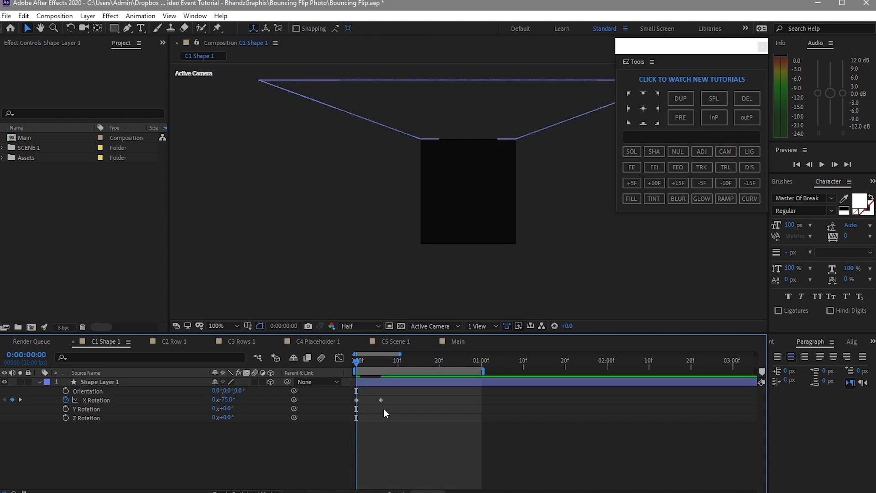
pyautogui.moveTo(404, 402); pyautogui.dragTo(353, 398)
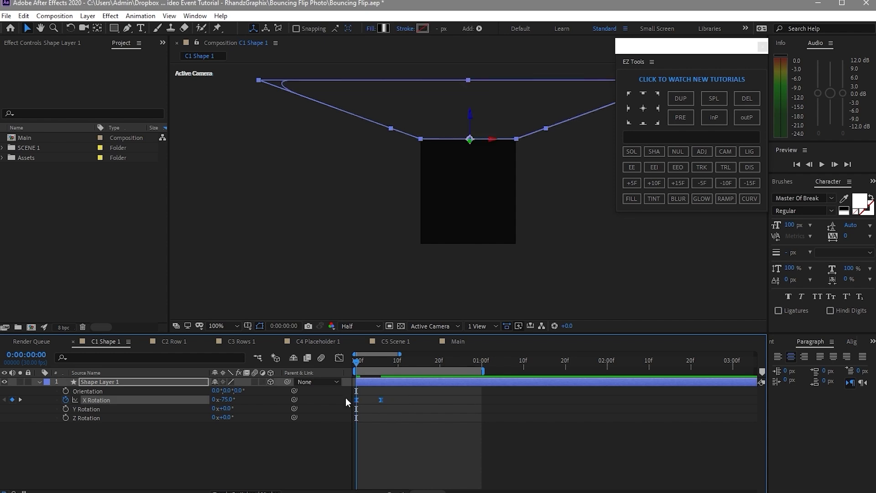
pyautogui.click(38, 382)
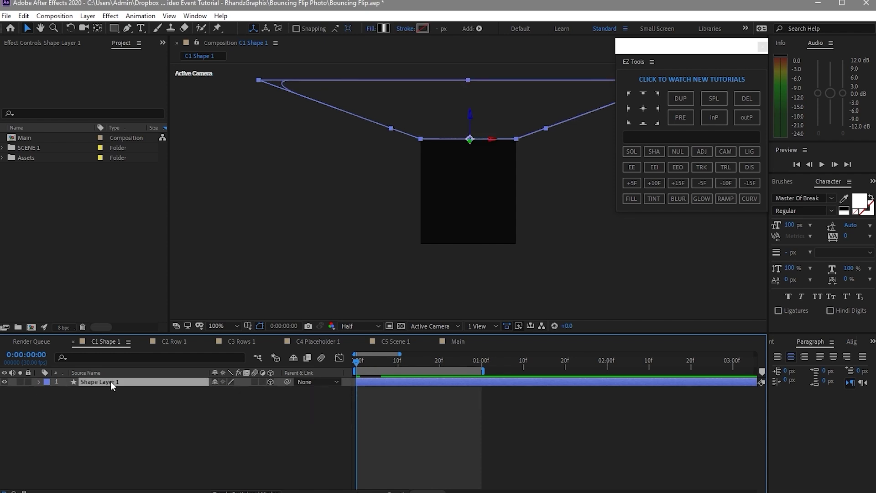
pyautogui.hotkey('alt', 'Tab')
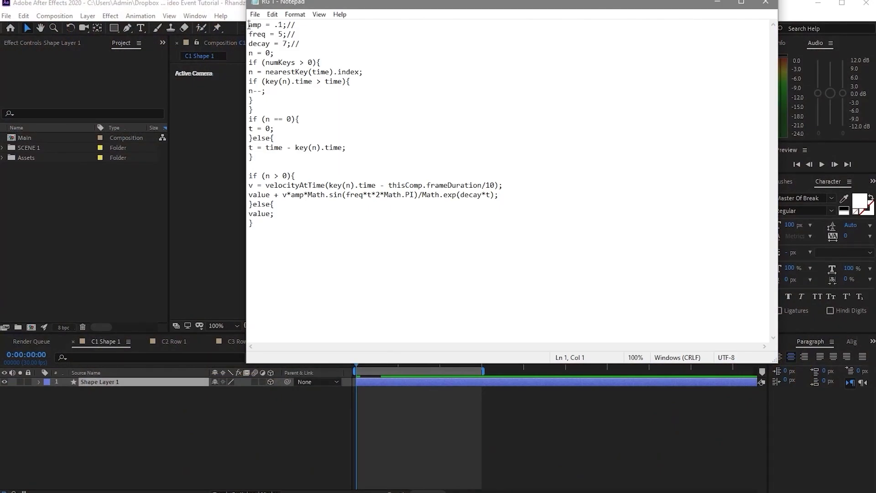
# - Copy all the bounce expression code from Notepad and minimize the Notepad window
pyautogui.moveTo(249, 26); pyautogui.dragTo(360, 230)
pyautogui.rightClick(338, 191)
pyautogui.click(362, 221)
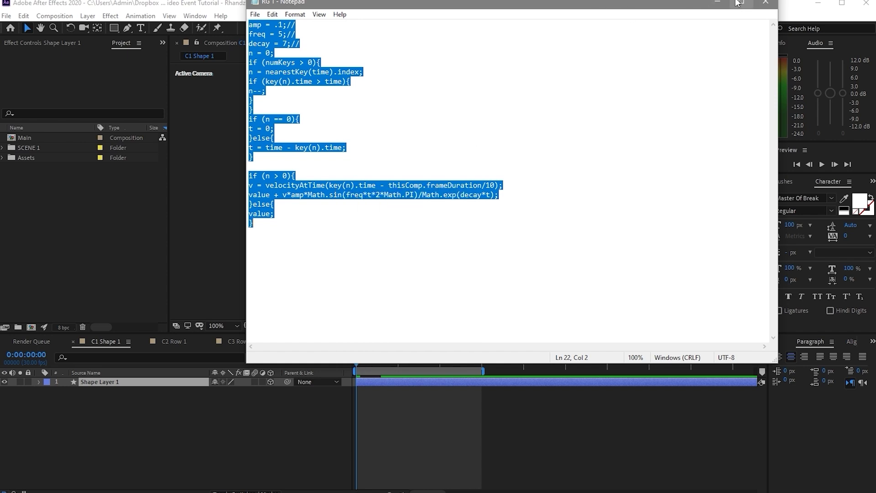
pyautogui.click(717, 2)
pyautogui.press('r')
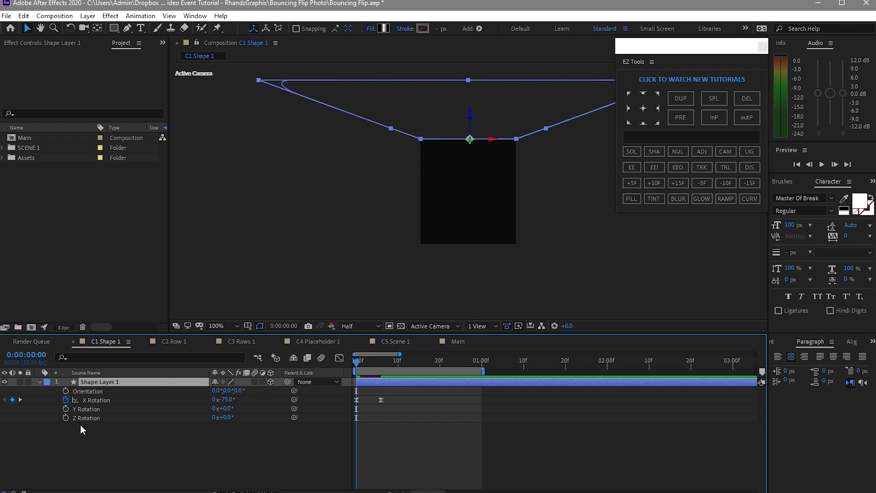
# - Replace X Rotation's default expression with the pasted bounce expression and preview the flip
pyautogui.keyDown('alt'); pyautogui.click(65, 401); pyautogui.keyUp('alt')
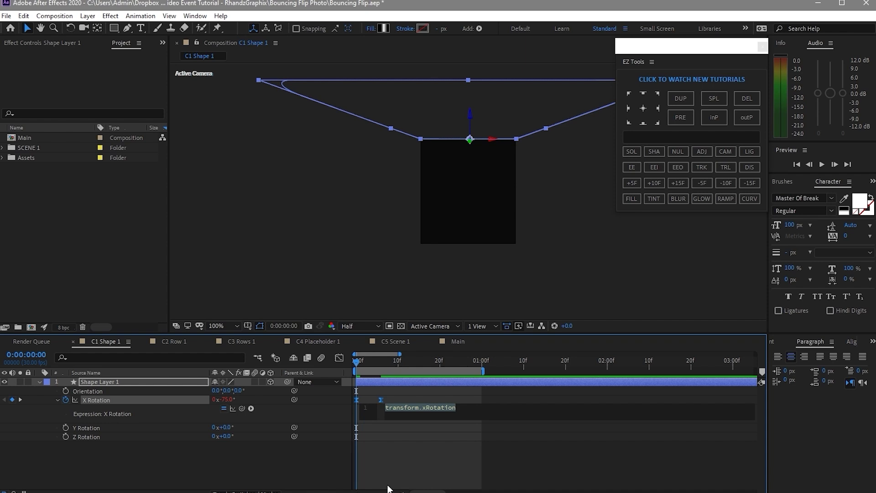
pyautogui.press('BackSpace')
pyautogui.rightClick(408, 412)
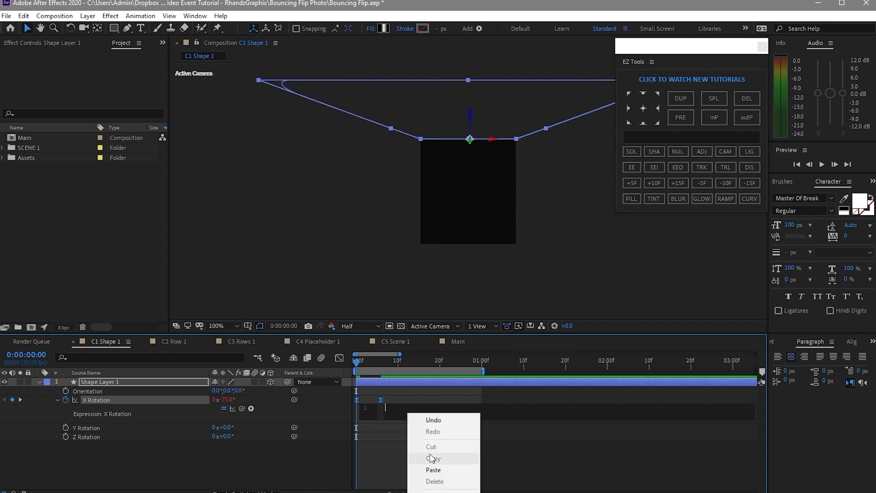
pyautogui.click(433, 469)
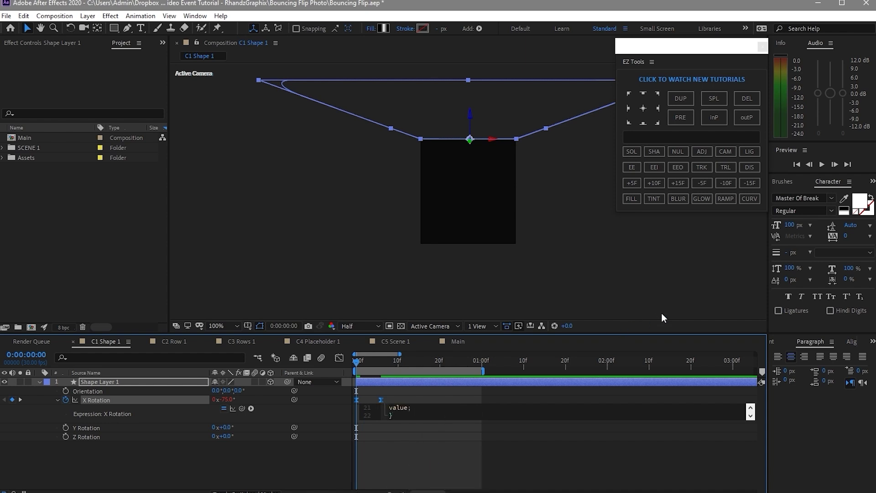
pyautogui.click(821, 165)
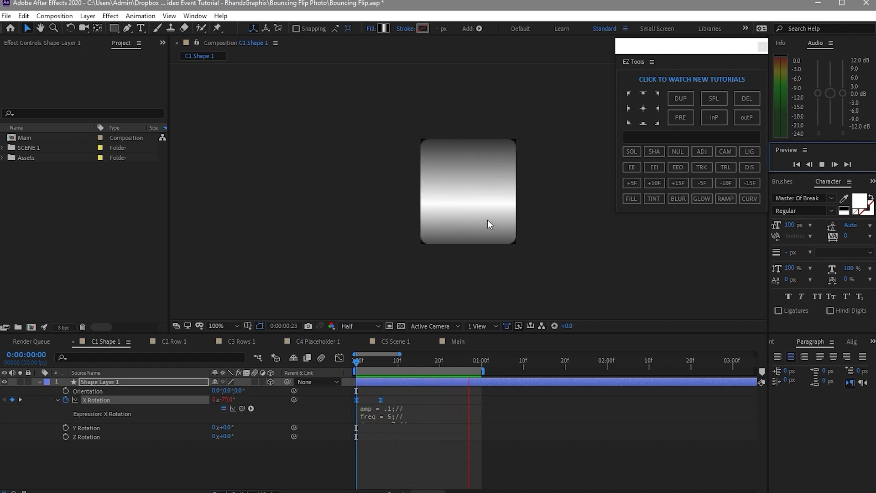
# - Duplicate the shape layer and give the copy a darker gradient with its left stop at 34.7%
pyautogui.click(38, 381)
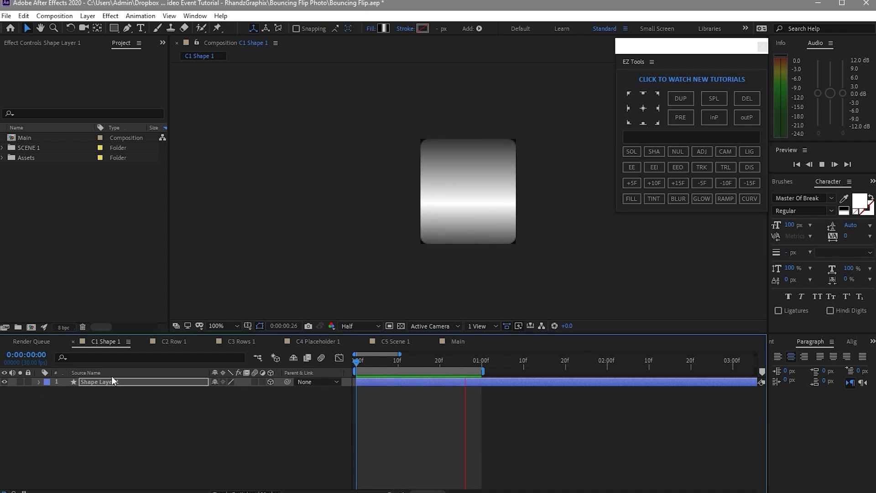
pyautogui.click(154, 381)
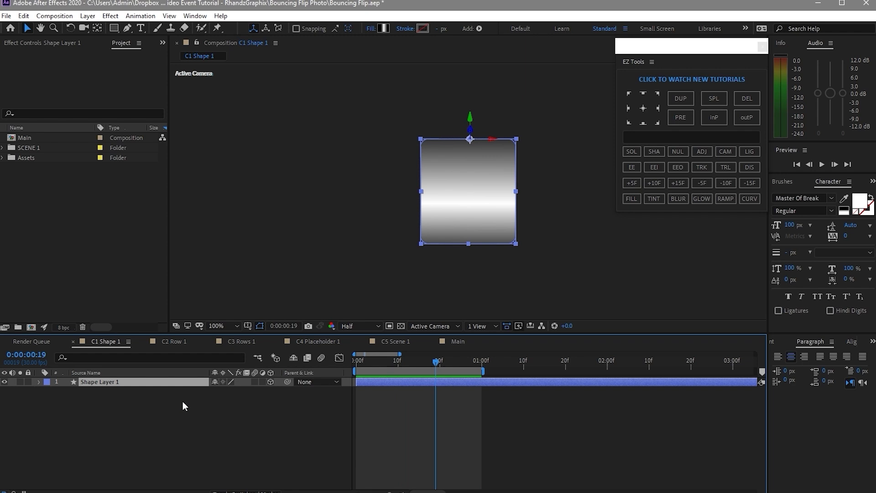
pyautogui.hotkey('ctrl', 'd')
pyautogui.click(384, 28)
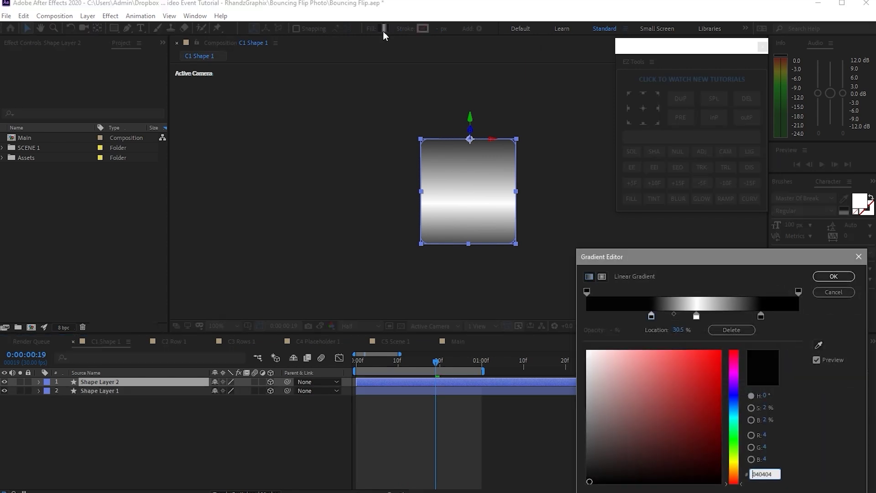
pyautogui.moveTo(760, 317); pyautogui.dragTo(736, 315)
pyautogui.moveTo(649, 311); pyautogui.dragTo(659, 314)
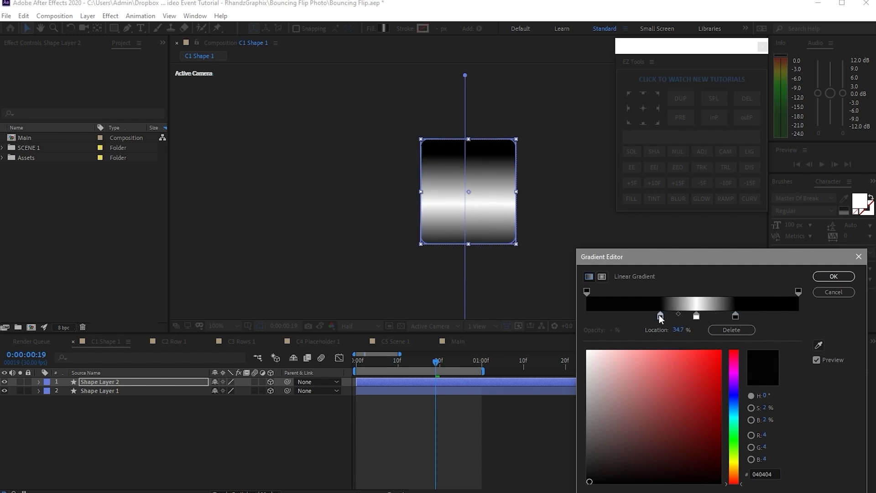
pyautogui.click(816, 276)
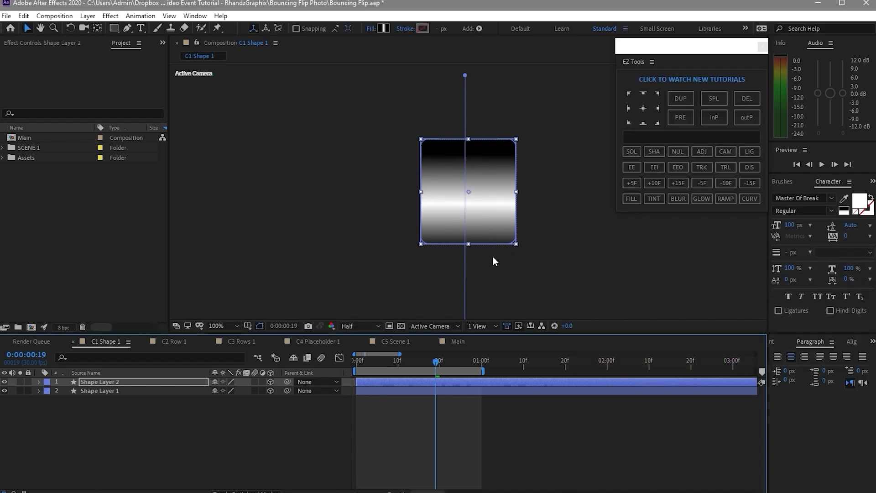
pyautogui.moveTo(465, 75); pyautogui.dragTo(468, 64)
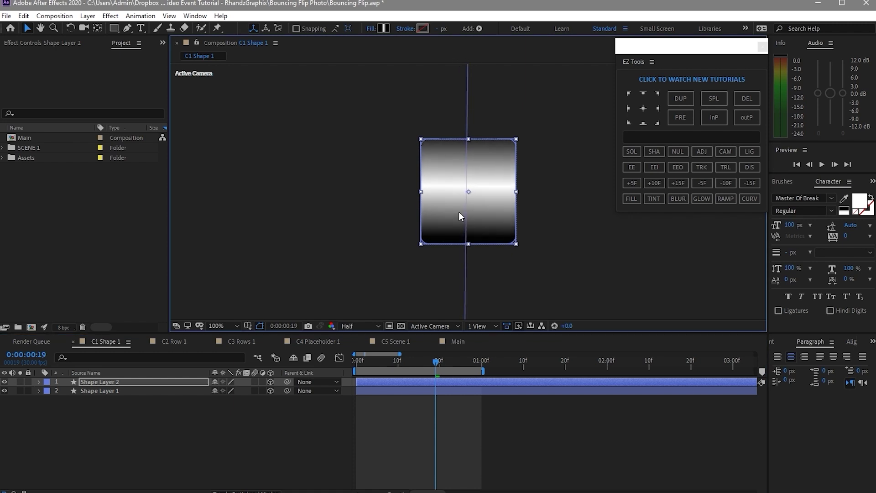
pyautogui.press(',')
pyautogui.moveTo(467, 269); pyautogui.dragTo(468, 232)
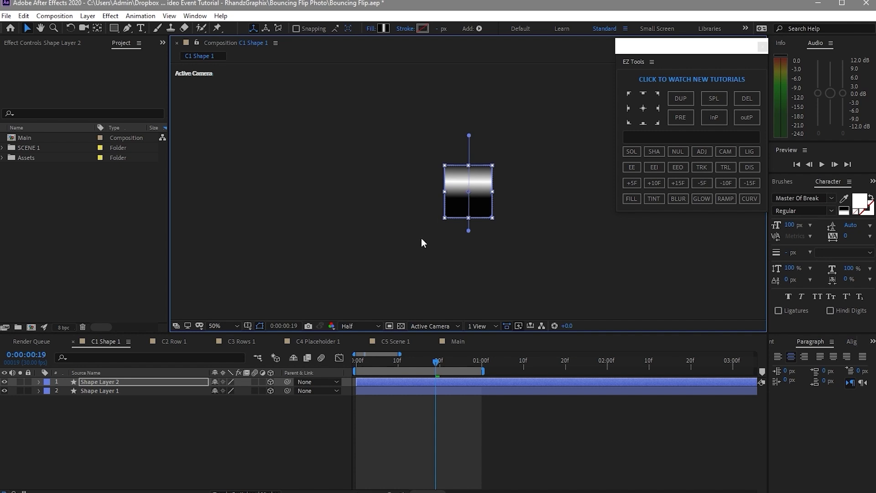
pyautogui.press('.')
# - Keyframe the duplicate's Opacity from 100% at frame 0 to 0% at frame 6
pyautogui.press('u')
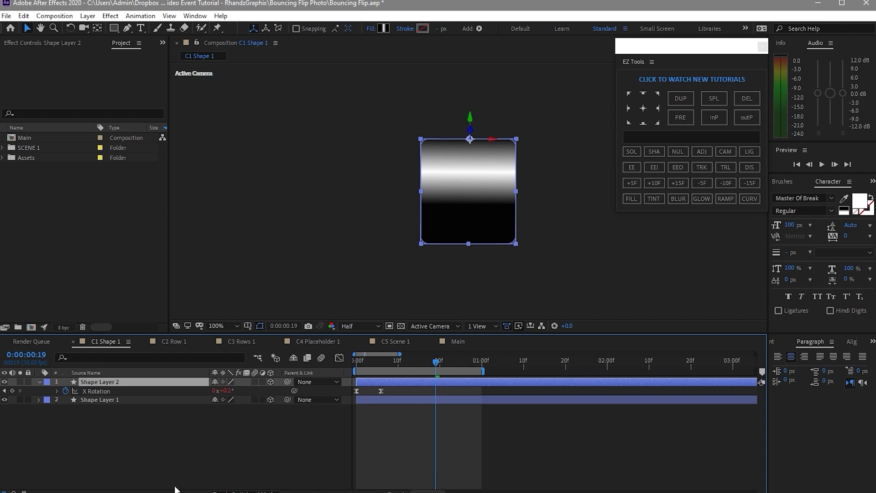
pyautogui.hotkey('shift', 't')
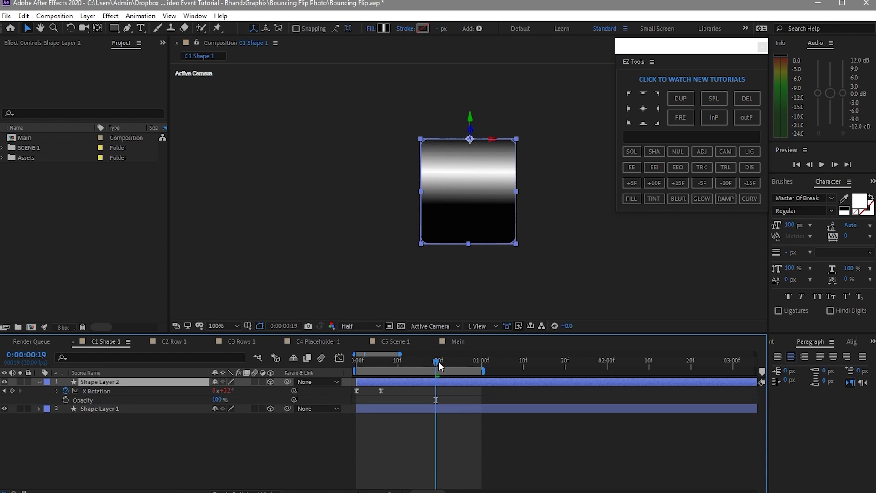
pyautogui.moveTo(437, 361); pyautogui.dragTo(314, 375)
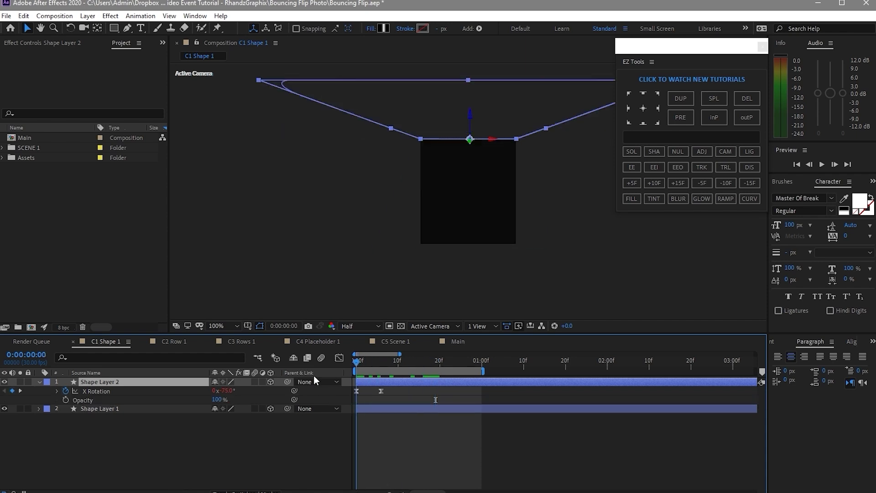
pyautogui.click(65, 400)
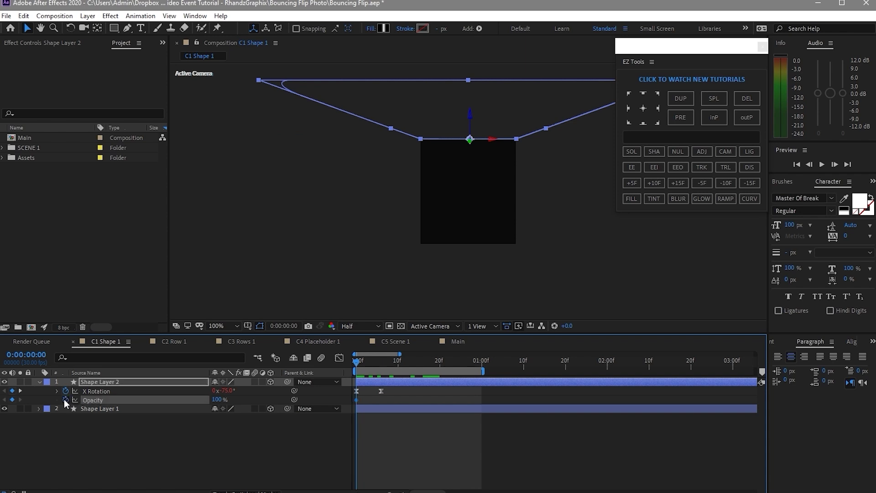
pyautogui.click(22, 391)
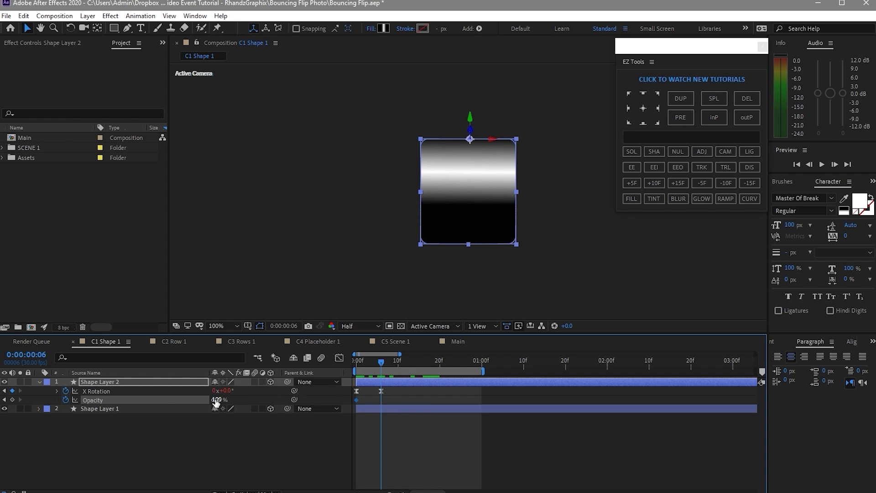
pyautogui.moveTo(215, 401); pyautogui.dragTo(92, 401)
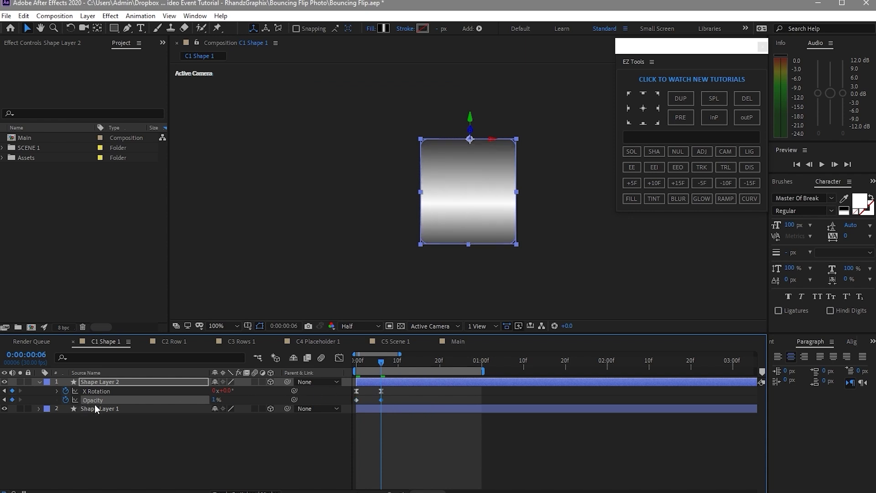
pyautogui.moveTo(404, 401); pyautogui.dragTo(333, 401)
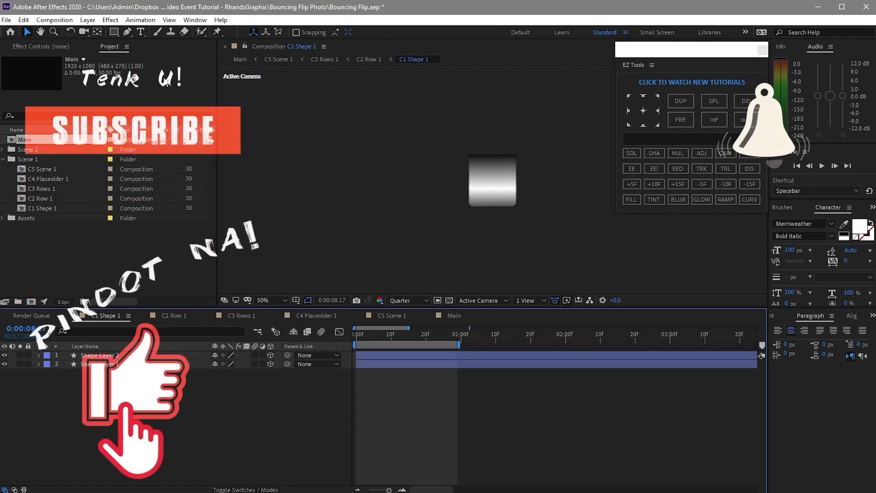
# - Add Camera 1 and set its Z Position to -178, giving position 90, 100, -178
pyautogui.click(87, 19)
pyautogui.moveTo(123, 31)
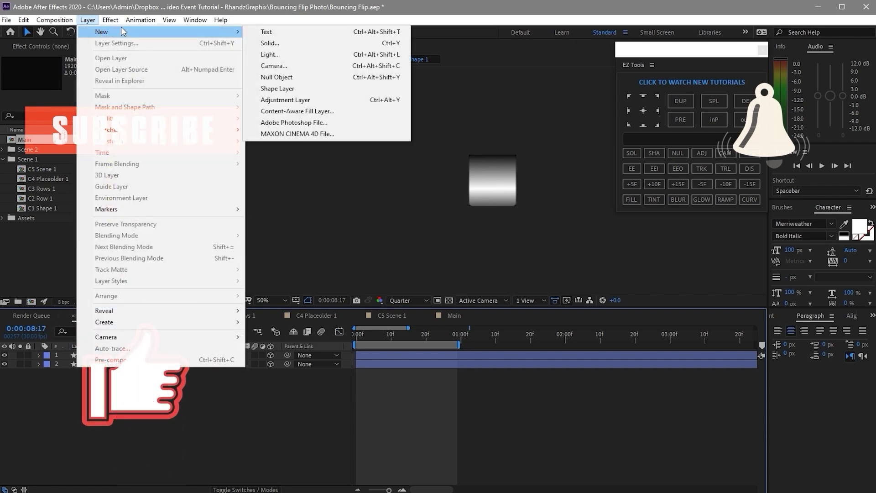
pyautogui.click(266, 65)
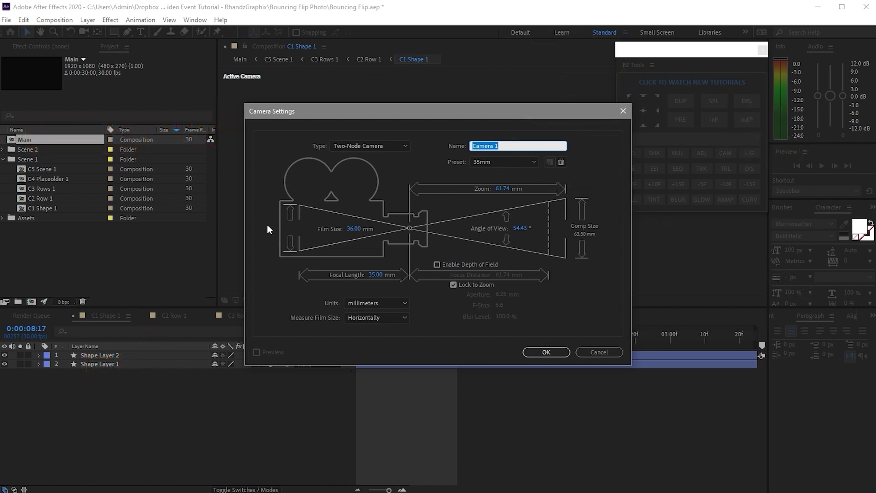
pyautogui.click(527, 352)
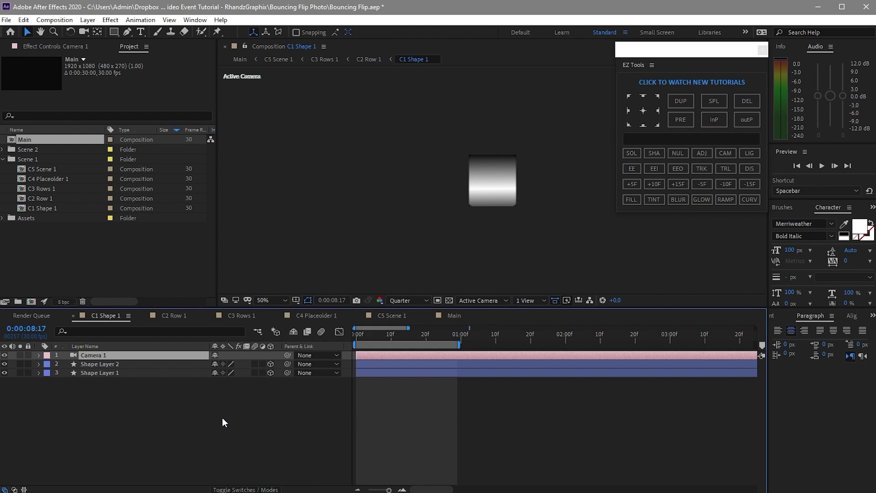
pyautogui.press('p')
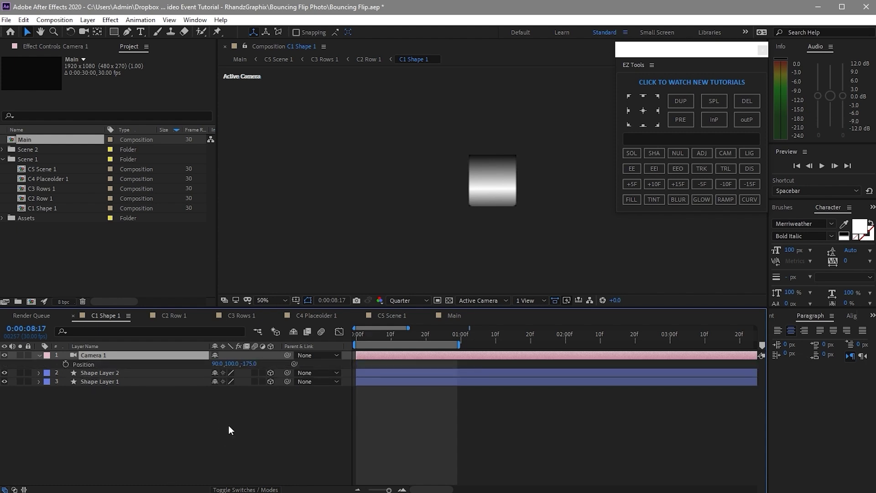
pyautogui.click(247, 364)
pyautogui.write('-178')
pyautogui.click(445, 204)
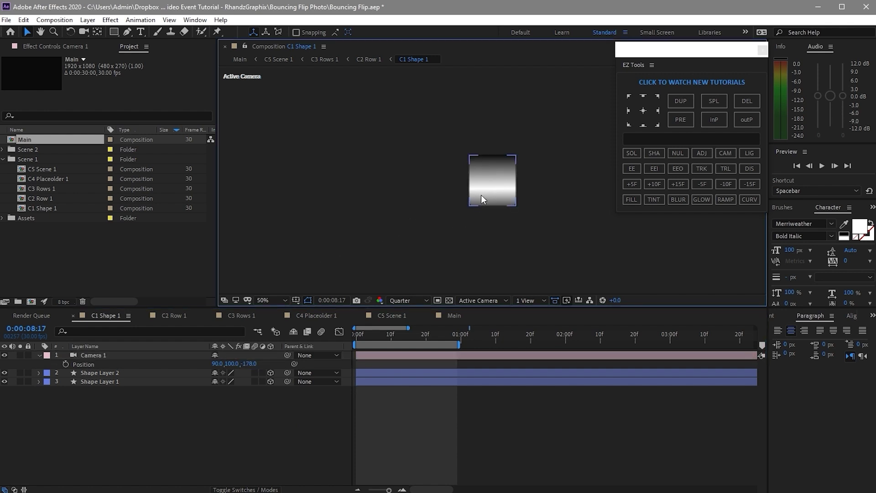
pyautogui.click(39, 355)
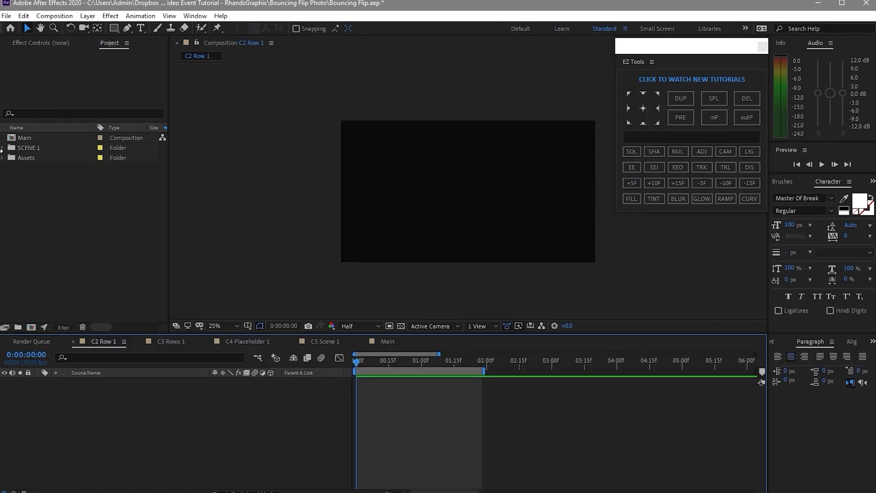
# - Place C1 Shape 1 into the C2 Row 1 comp and scale it to 50%
pyautogui.click(2, 148)
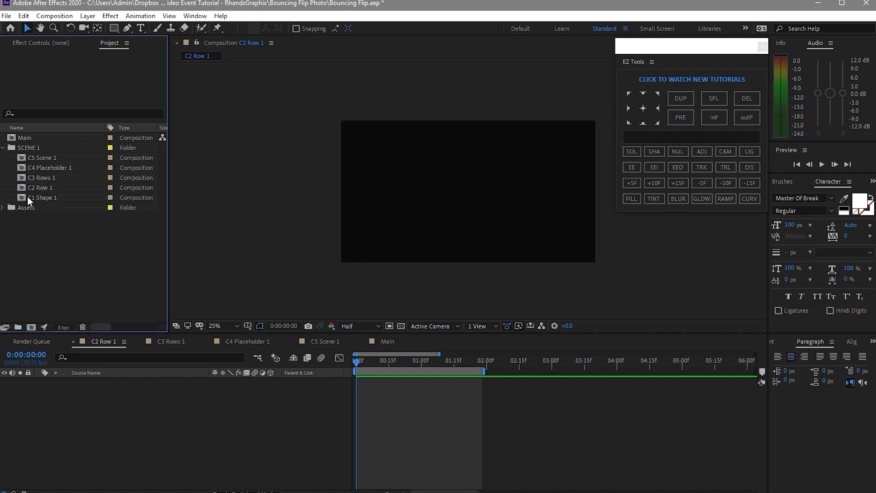
pyautogui.moveTo(28, 198); pyautogui.dragTo(305, 278)
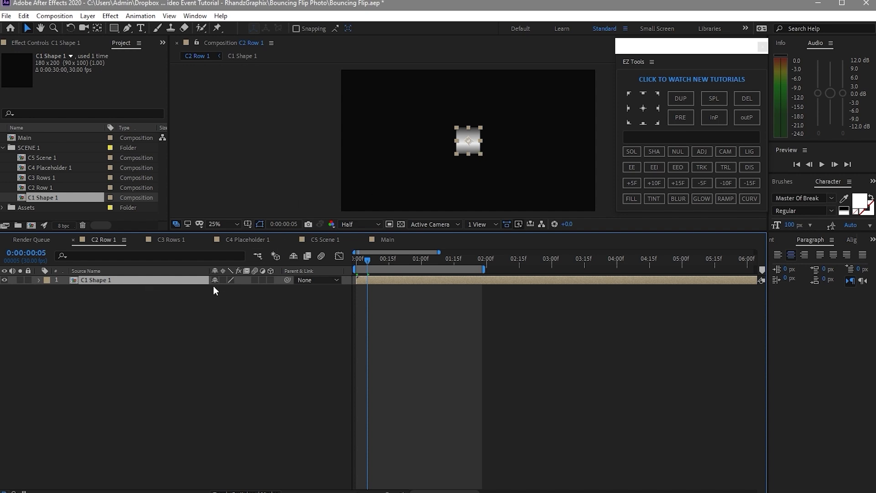
pyautogui.press('s')
pyautogui.click(228, 289)
pyautogui.write('50')
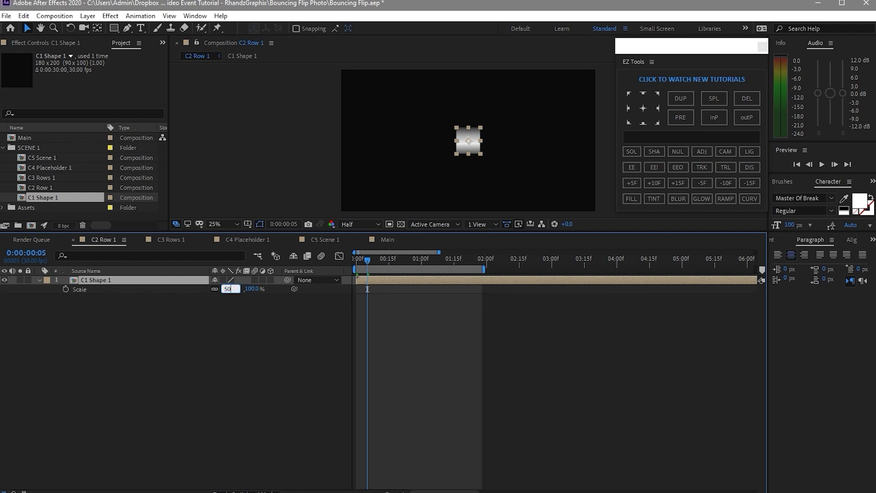
pyautogui.click(162, 425)
# - Position the C1 Shape 1 layer at 45, 50 in the top-left corner
pyautogui.press('p')
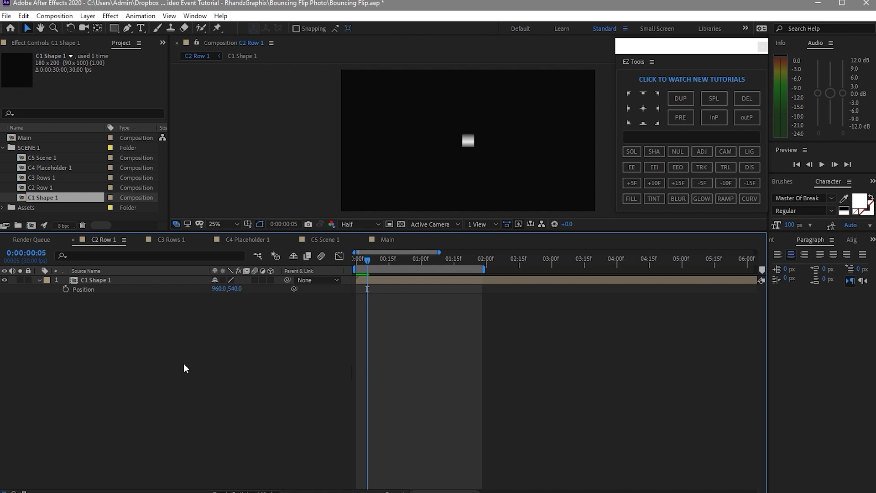
pyautogui.click(460, 132)
pyautogui.moveTo(460, 132); pyautogui.dragTo(358, 83)
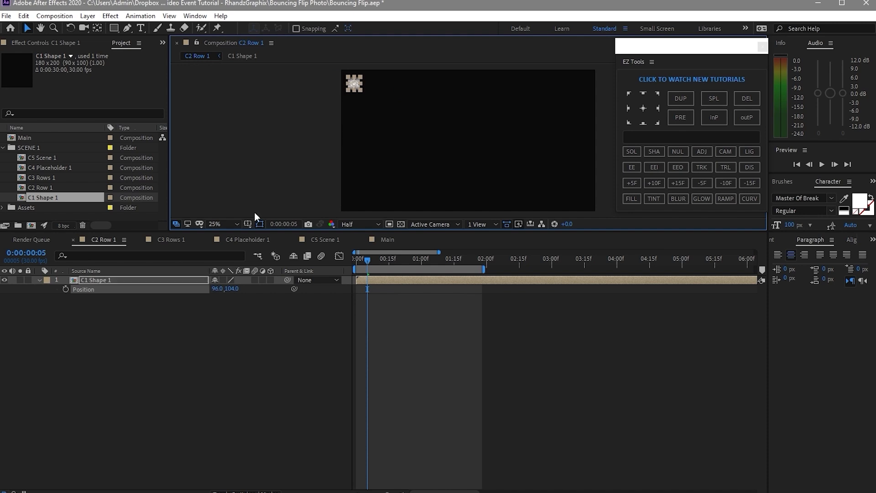
pyautogui.click(216, 290)
pyautogui.write('45')
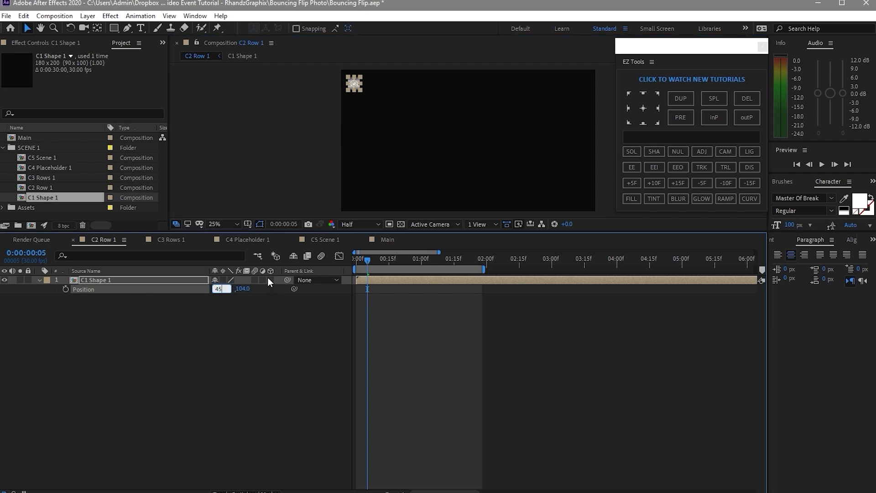
pyautogui.press('Tab')
pyautogui.write('50')
pyautogui.click(244, 347)
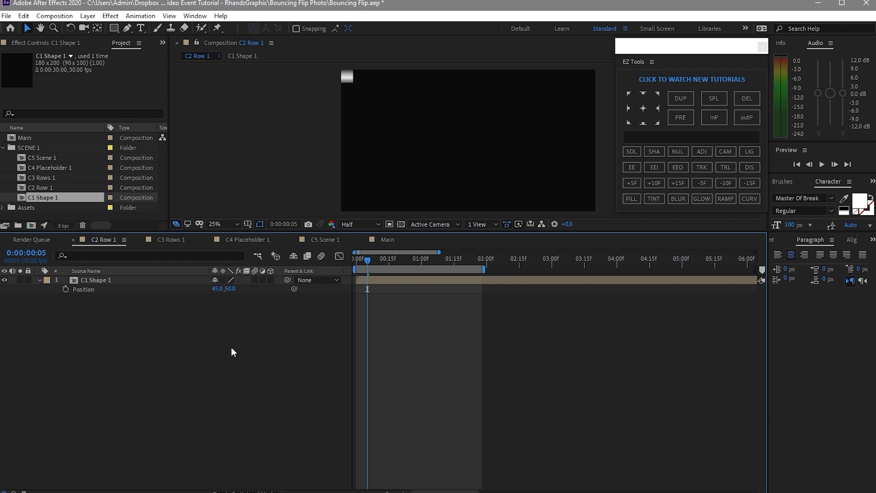
pyautogui.click(160, 280)
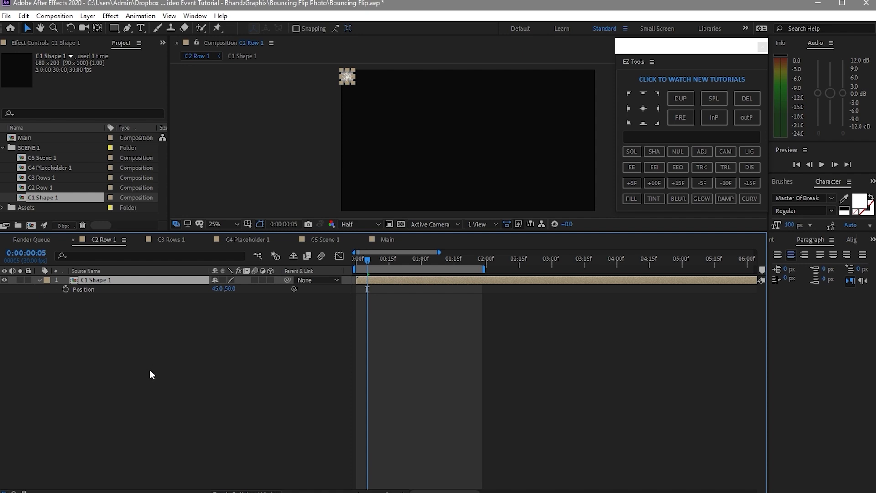
# - Duplicate the C1 Shape 1 layer up to 21 copies and show their Position properties
pyautogui.hotkey('ctrl', 'd')
pyautogui.hotkey('ctrl', 'd')
pyautogui.hotkey('ctrl', 'd')
pyautogui.hotkey('ctrl', 'd')
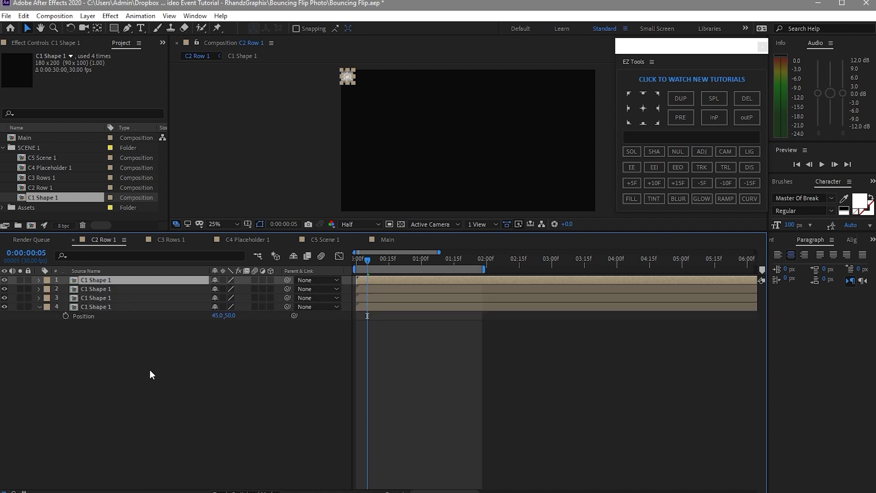
pyautogui.hotkey('ctrl', 'd')
pyautogui.hotkey('ctrl', 'd')
pyautogui.hotkey('ctrl', 'd')
pyautogui.hotkey('ctrl', 'd')
pyautogui.hotkey('ctrl', 'd')
pyautogui.hotkey('ctrl', 'd')
pyautogui.hotkey('ctrl', 'd')
pyautogui.hotkey('ctrl', 'd')
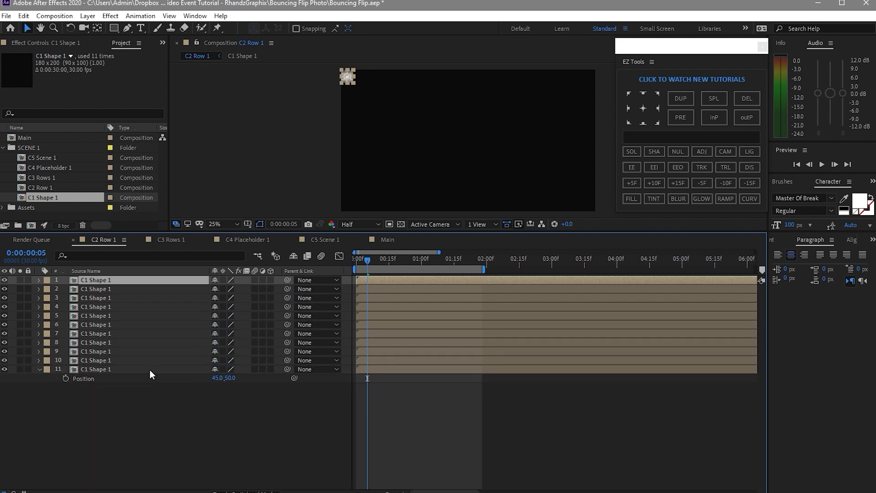
pyautogui.hotkey('ctrl', 'd')
pyautogui.hotkey('ctrl', 'd')
pyautogui.hotkey('ctrl', 'd')
pyautogui.hotkey('ctrl', 'd')
pyautogui.hotkey('ctrl', 'd')
pyautogui.hotkey('ctrl', 'd')
pyautogui.hotkey('ctrl', 'd')
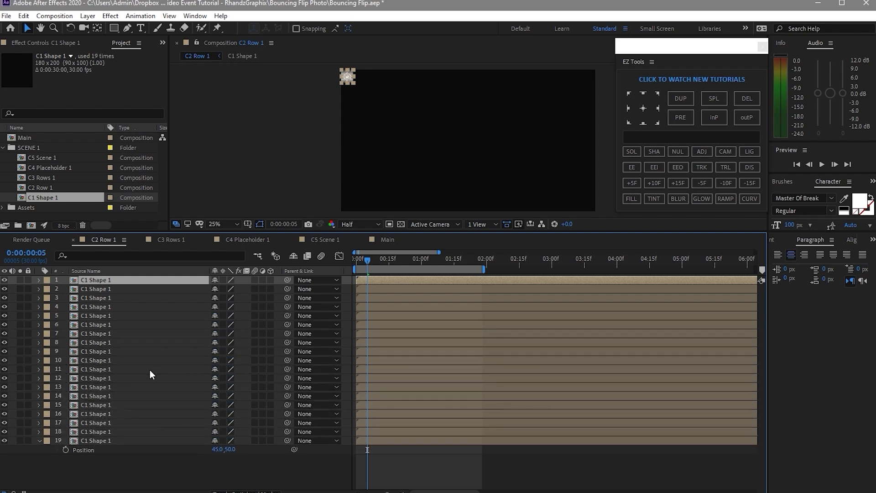
pyautogui.hotkey('ctrl', 'd')
pyautogui.hotkey('ctrl', 'a')
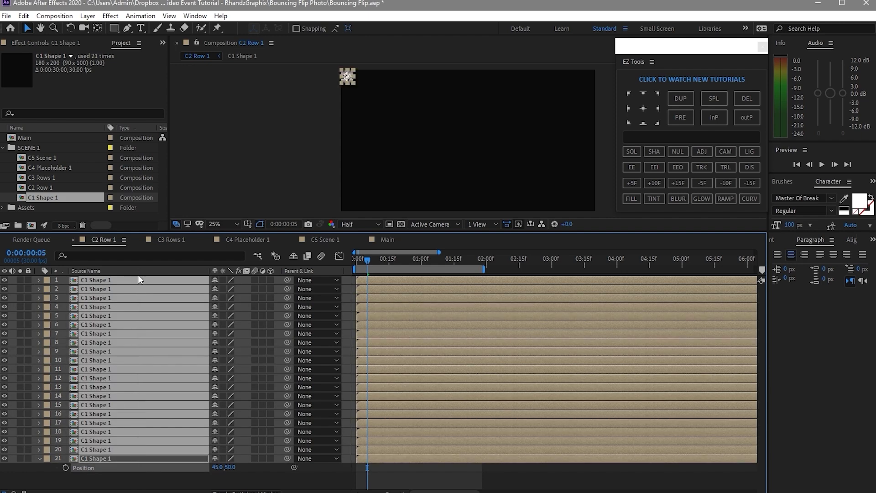
pyautogui.press('p')
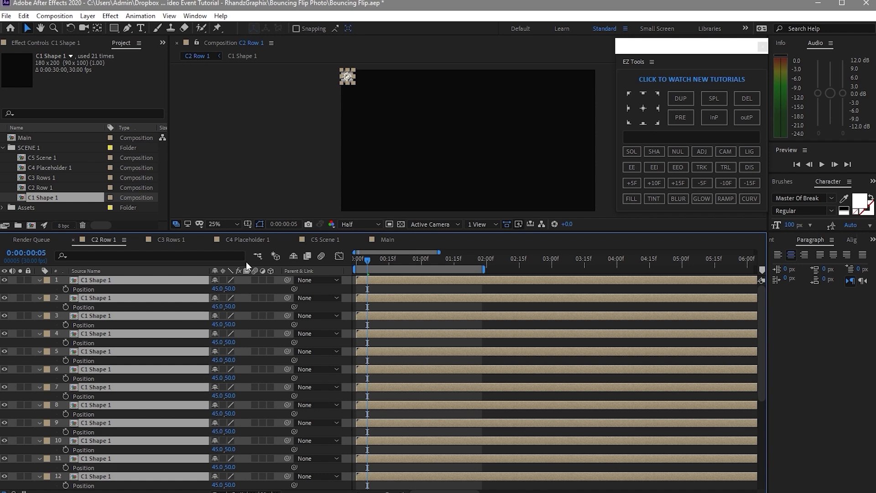
# - Set the layers' X positions in 92 px steps, starting with 137 and 229
pyautogui.click(314, 178)
pyautogui.click(217, 467)
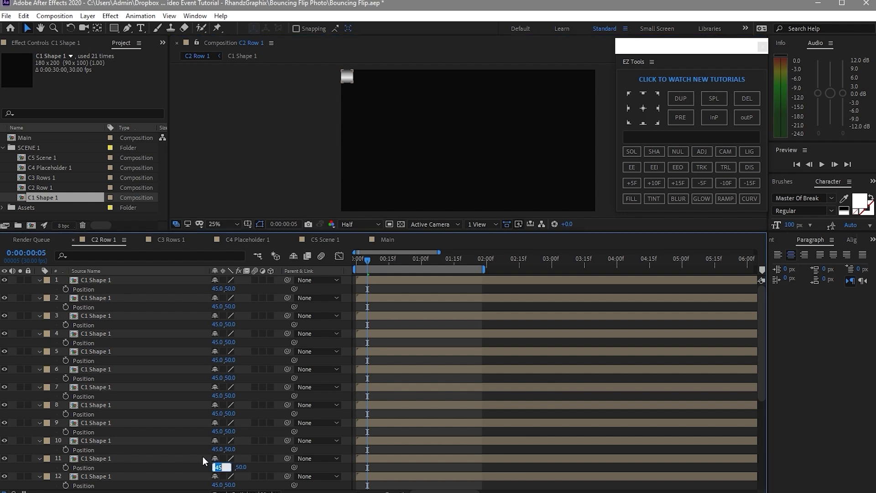
pyautogui.write('137')
pyautogui.click(217, 449)
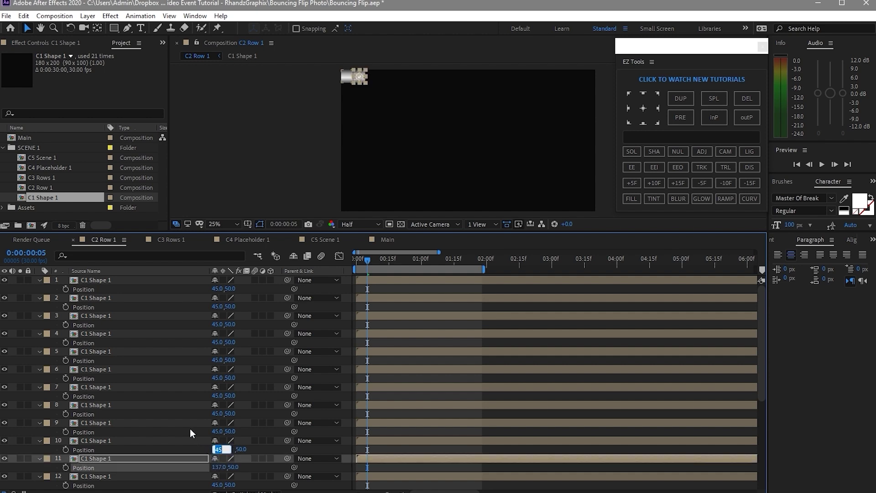
pyautogui.write('229')
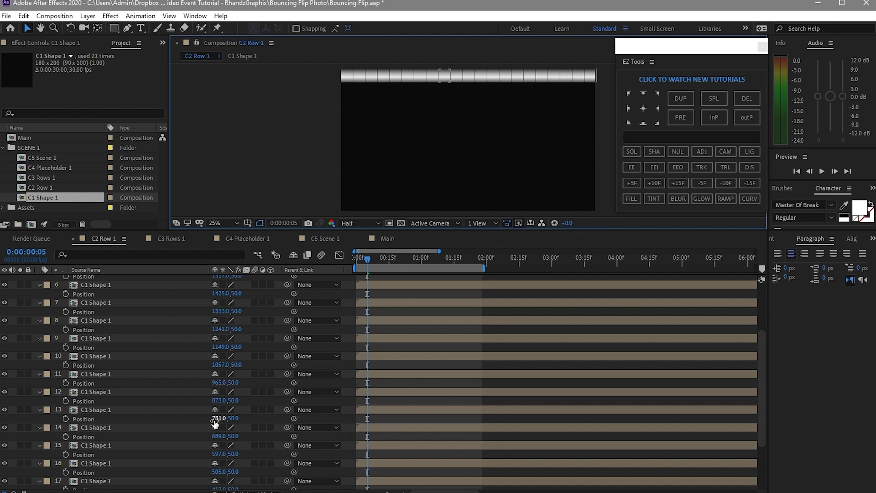
pyautogui.click(155, 285)
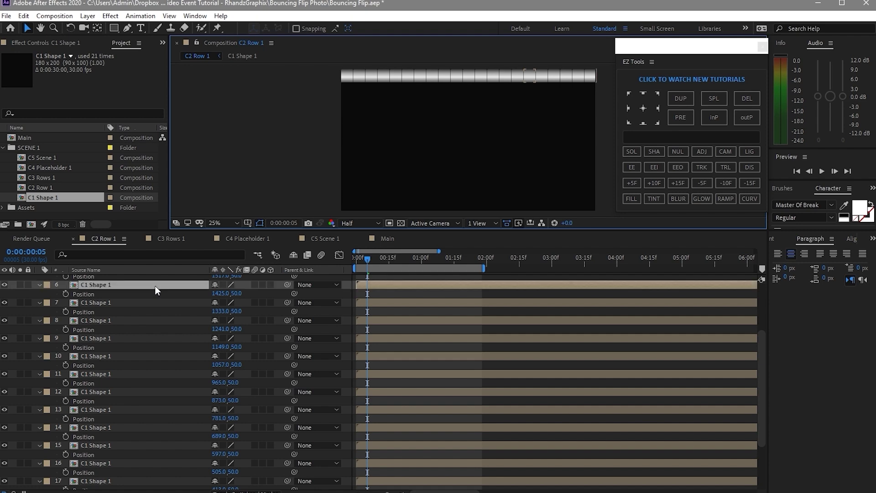
# - Offset C2 Row 1's card layers three frames apart, preview the cascade, and close the comp
pyautogui.hotkey('ctrl', 'a')
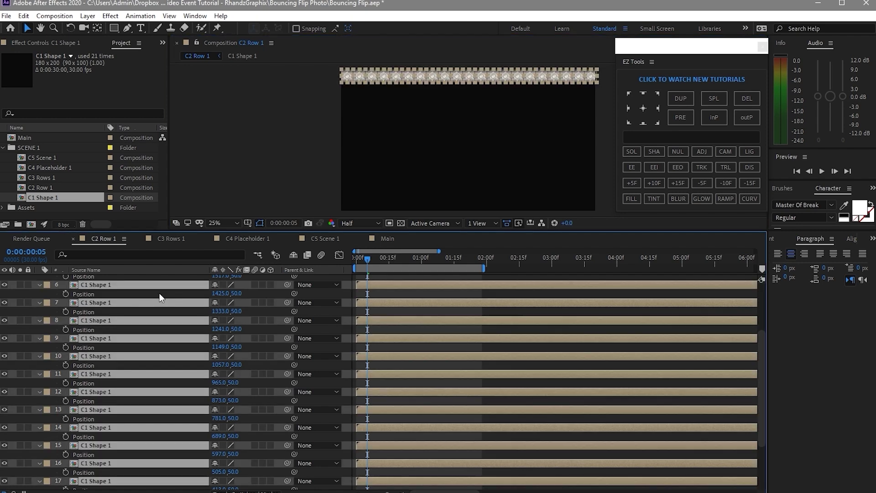
pyautogui.press('p')
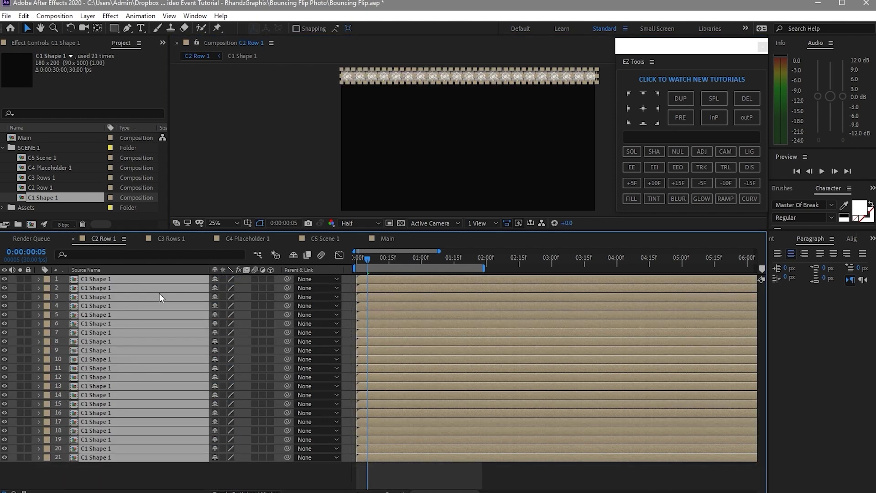
pyautogui.press('F2')
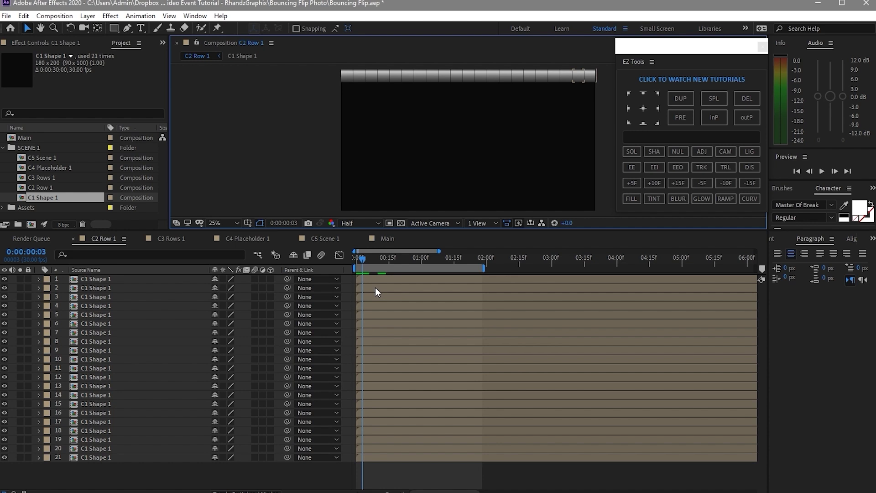
pyautogui.click(375, 288)
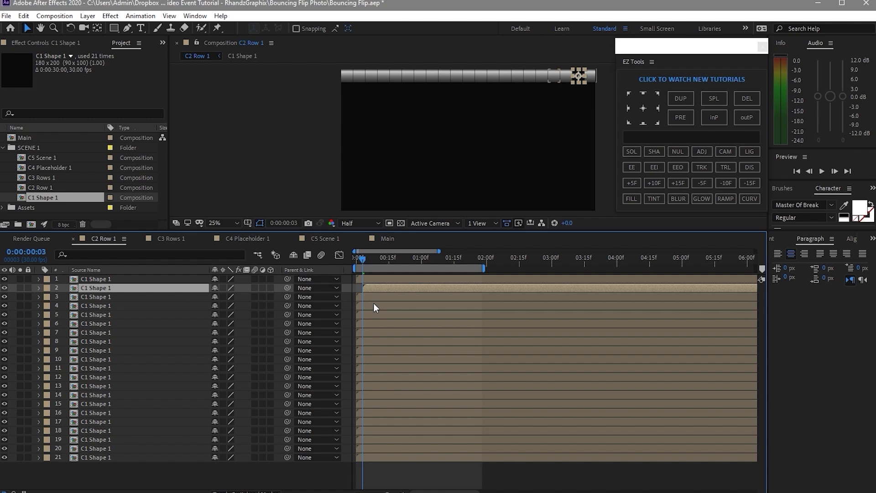
pyautogui.click(374, 299)
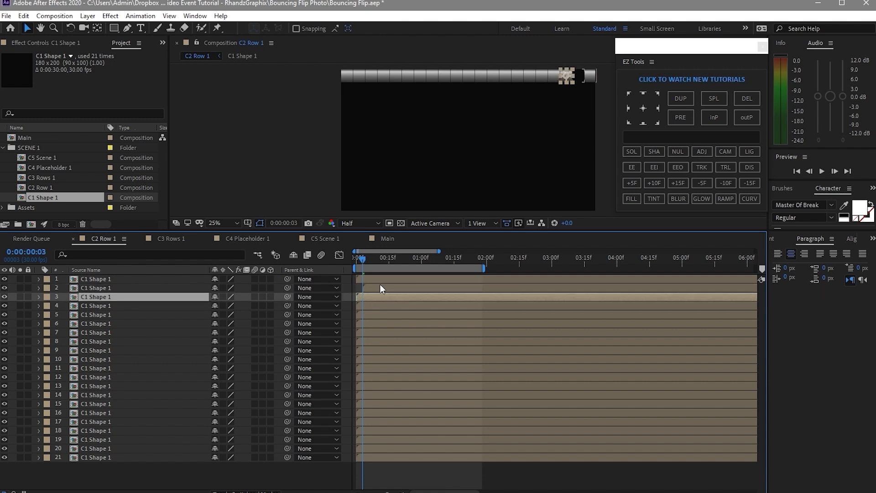
pyautogui.press('space')
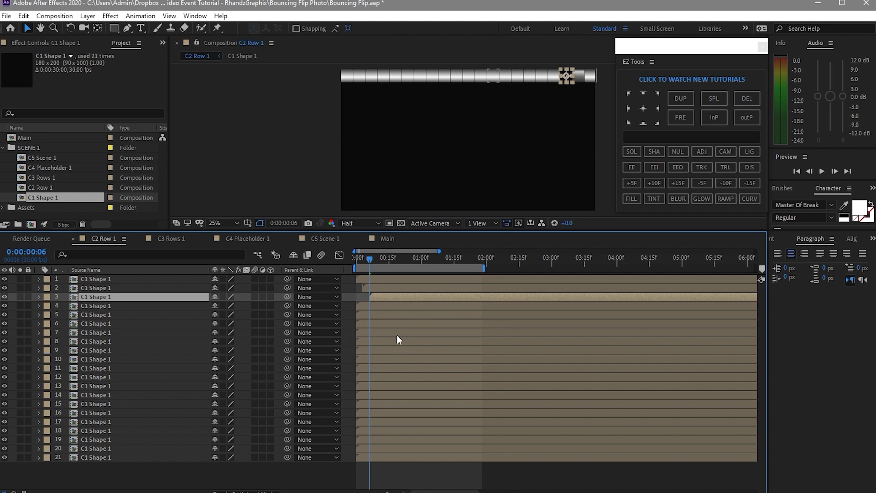
pyautogui.click(395, 304)
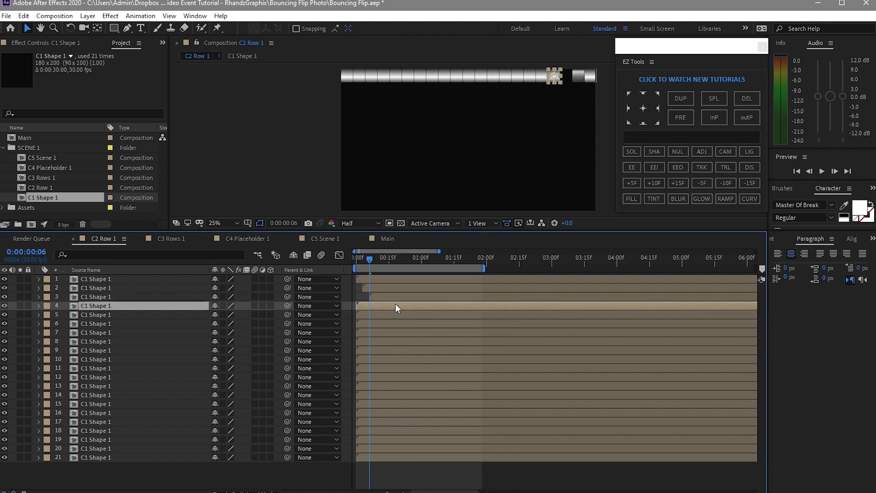
pyautogui.press('space')
pyautogui.press('[')
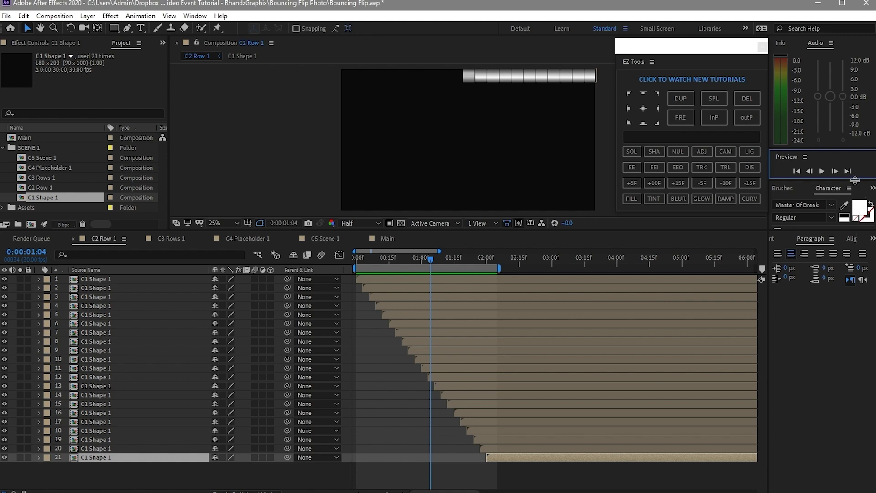
pyautogui.click(817, 170)
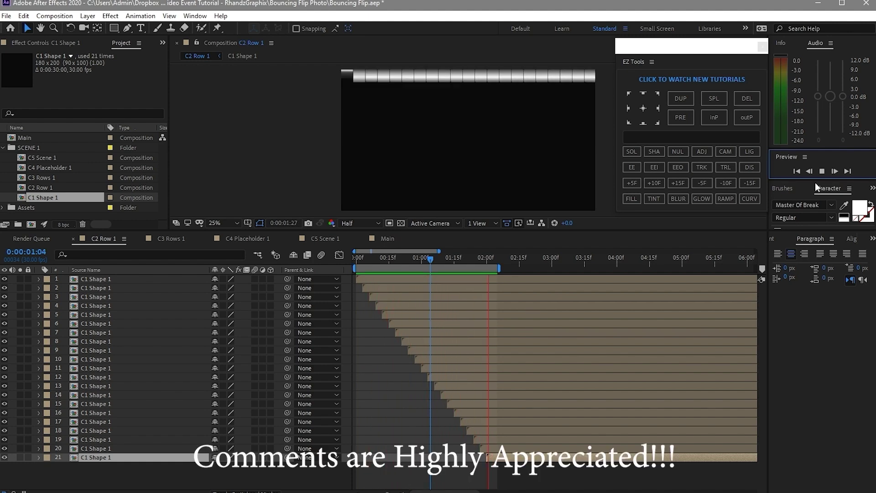
pyautogui.hotkey('ctrl', 'w')
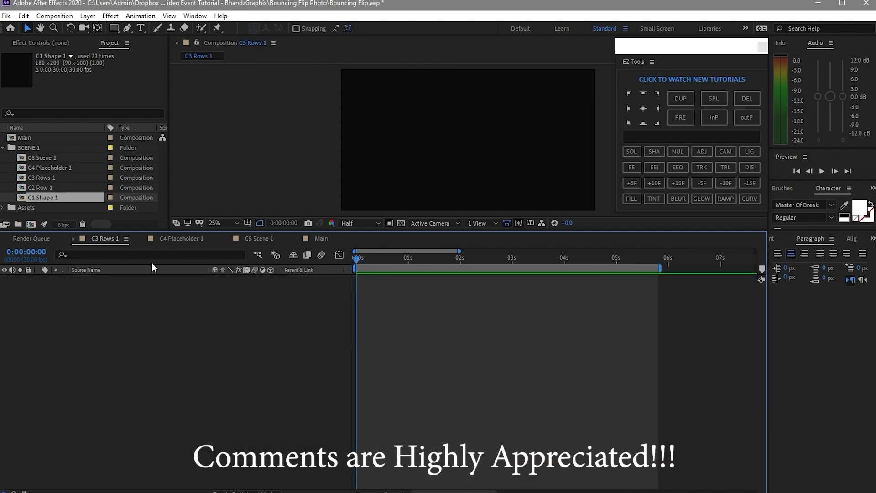
# - Nest C2 Row 1 as a layer in C3 Rows 1, show its Position, and duplicate it
pyautogui.click(78, 186)
pyautogui.moveTo(78, 186); pyautogui.dragTo(206, 294)
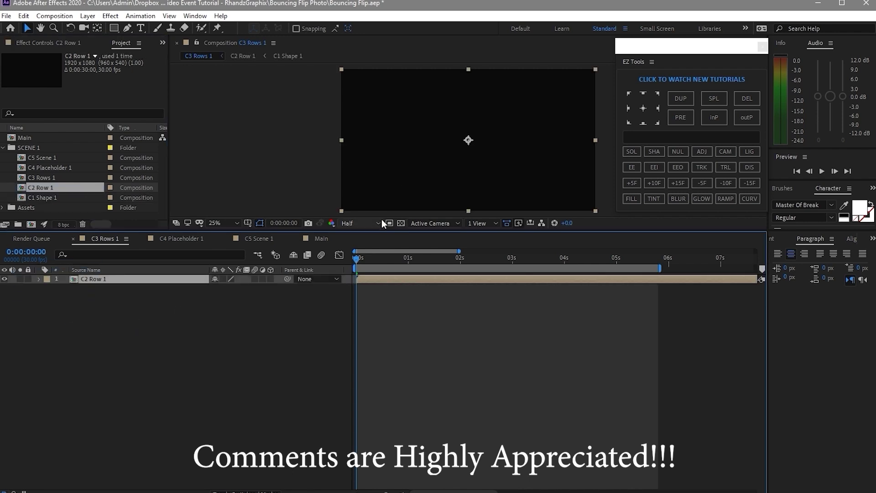
pyautogui.moveTo(360, 256); pyautogui.dragTo(482, 333)
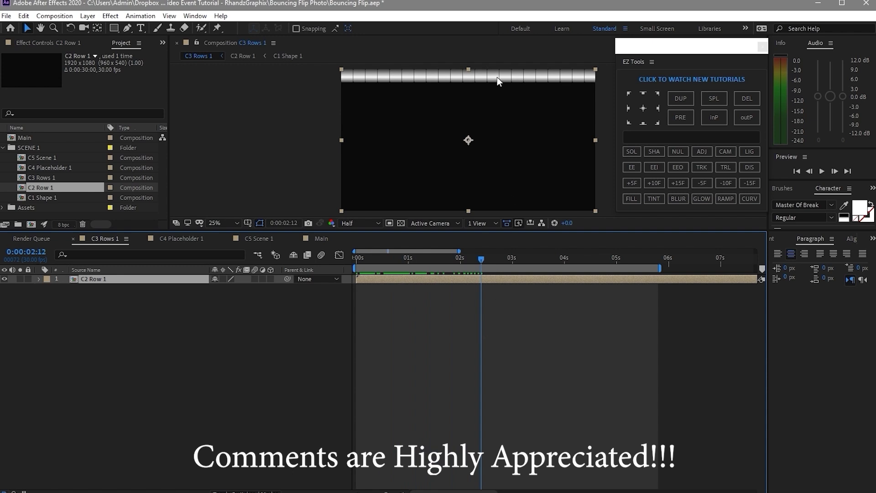
pyautogui.press('p')
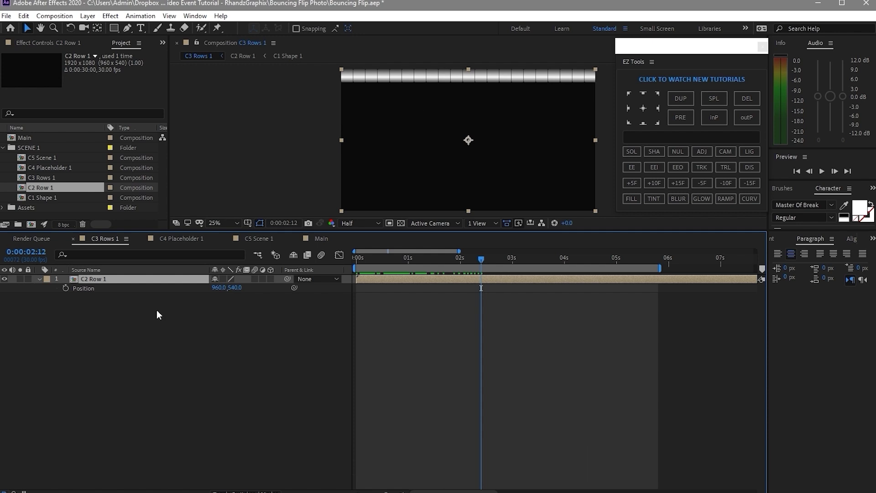
pyautogui.hotkey('ctrl', 'd')
pyautogui.hotkey('ctrl', 'd')
pyautogui.hotkey('ctrl', 'd')
pyautogui.hotkey('ctrl', 'd')
pyautogui.hotkey('ctrl', 'd')
pyautogui.hotkey('ctrl', 'd')
pyautogui.hotkey('ctrl', 'd')
pyautogui.hotkey('ctrl', 'd')
pyautogui.hotkey('ctrl', 'd')
pyautogui.hotkey('ctrl', 'd')
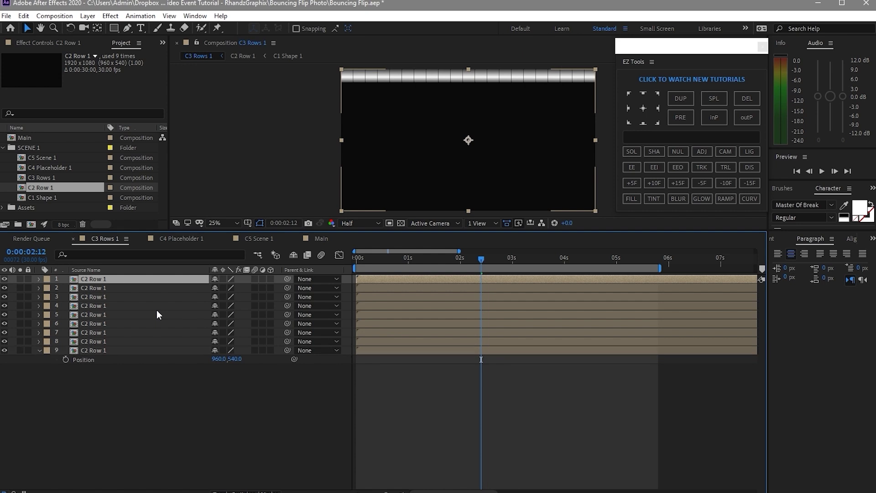
# - Show Position for all row layers and set layers 10 and 9 to Y 648 and 756
pyautogui.moveTo(196, 392); pyautogui.dragTo(183, 278)
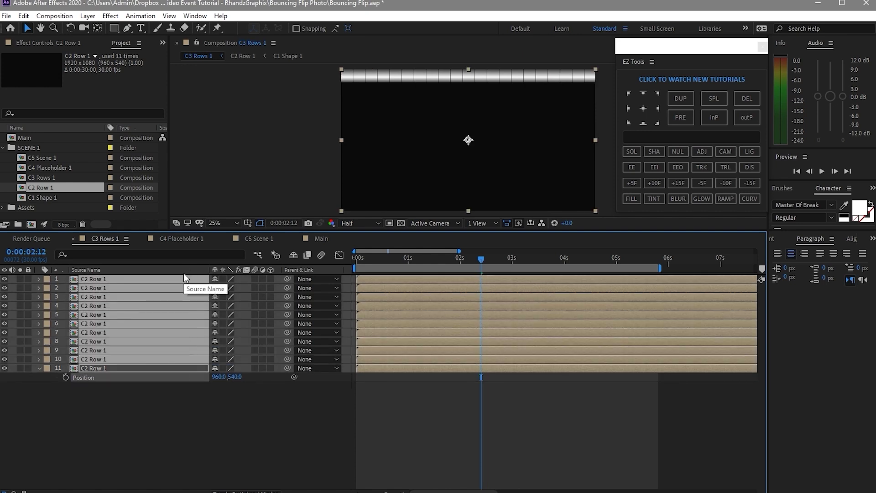
pyautogui.press('p')
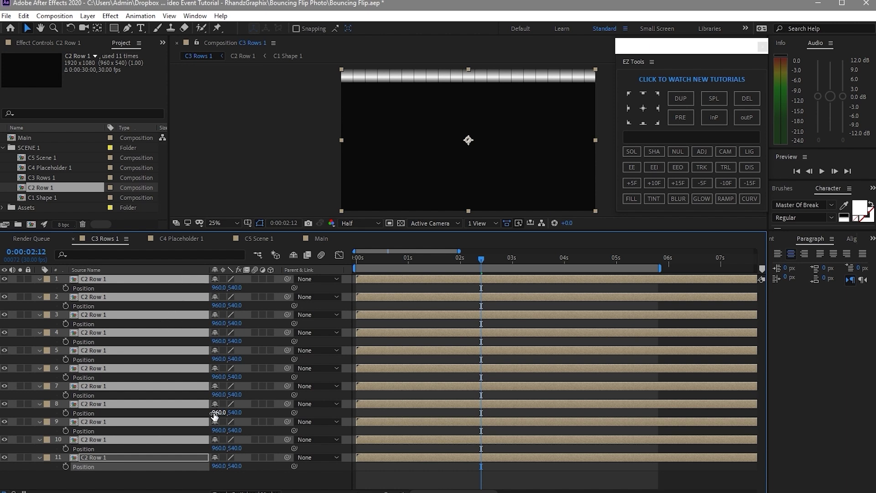
pyautogui.click(237, 472)
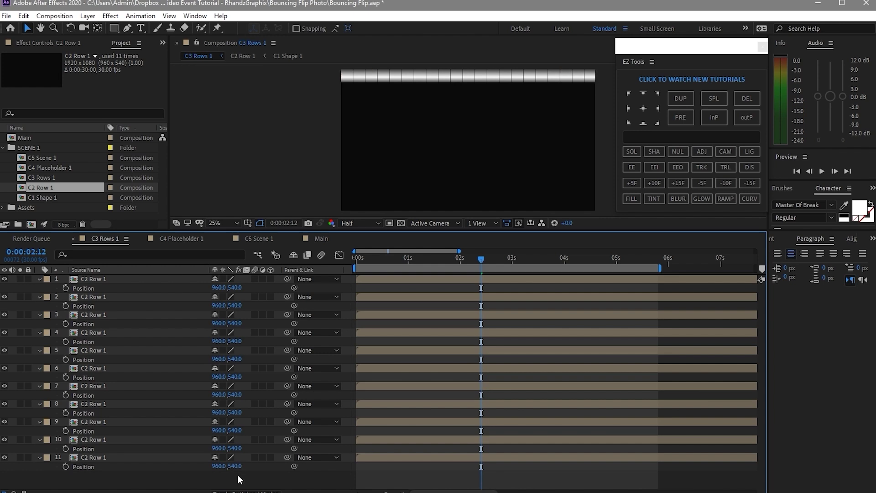
pyautogui.click(238, 449)
pyautogui.write('648')
pyautogui.click(235, 431)
pyautogui.write('756')
pyautogui.press('Return')
# - Set the remaining rows' Y positions down to 1512, then collapse all Position properties
pyautogui.click(238, 412)
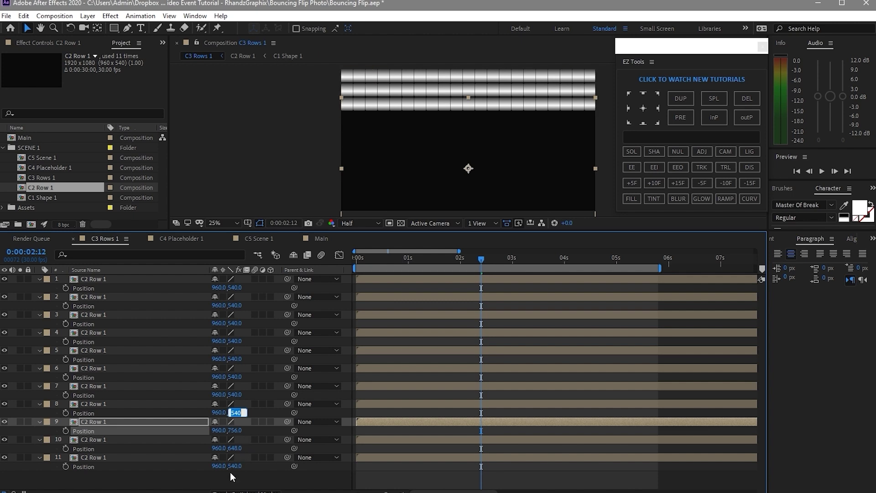
pyautogui.write('864.')
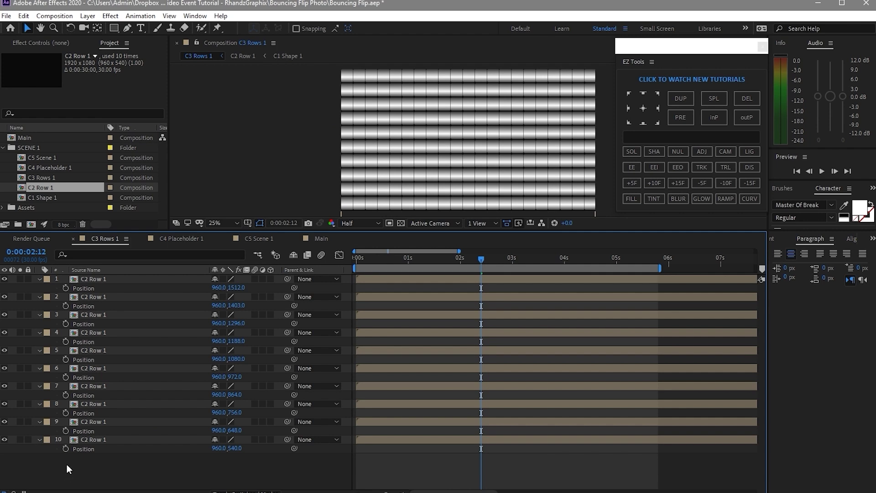
pyautogui.press('space')
pyautogui.hotkey('ctrl', 'a')
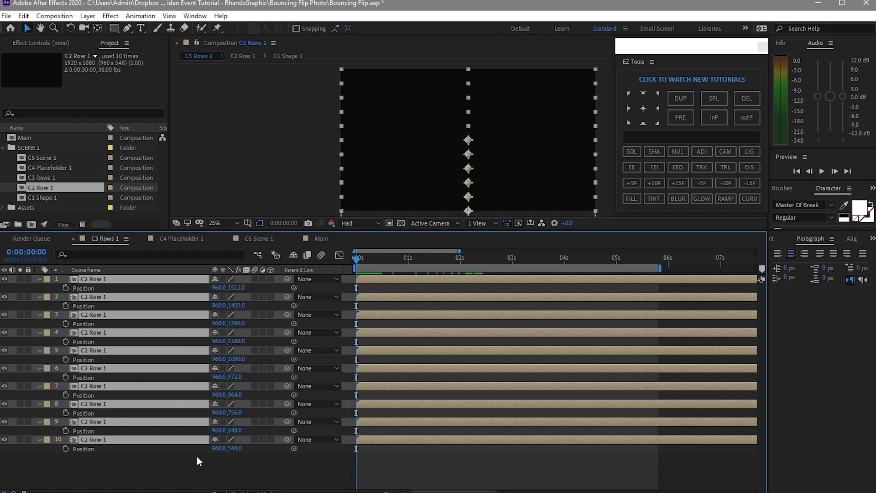
pyautogui.press('p')
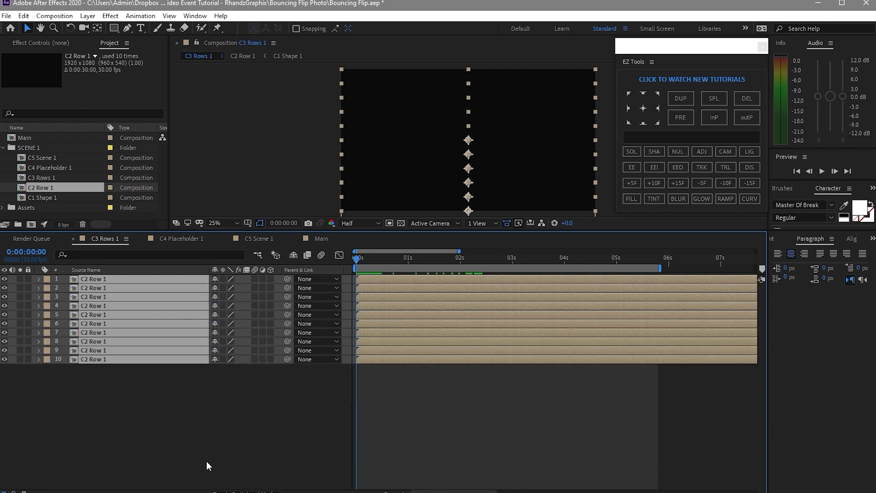
pyautogui.click(281, 401)
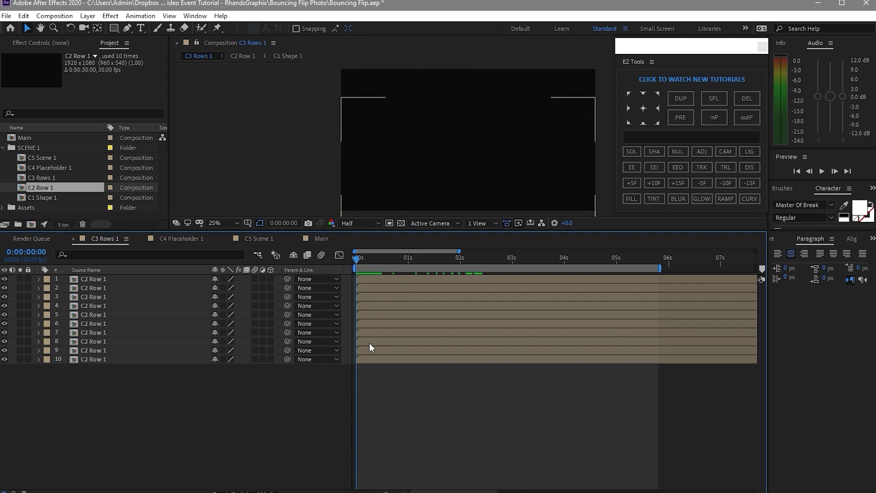
# - Start each C2 Row 1 layer three frames later (frames 3, 6, …) and preview the rows
pyautogui.press('space')
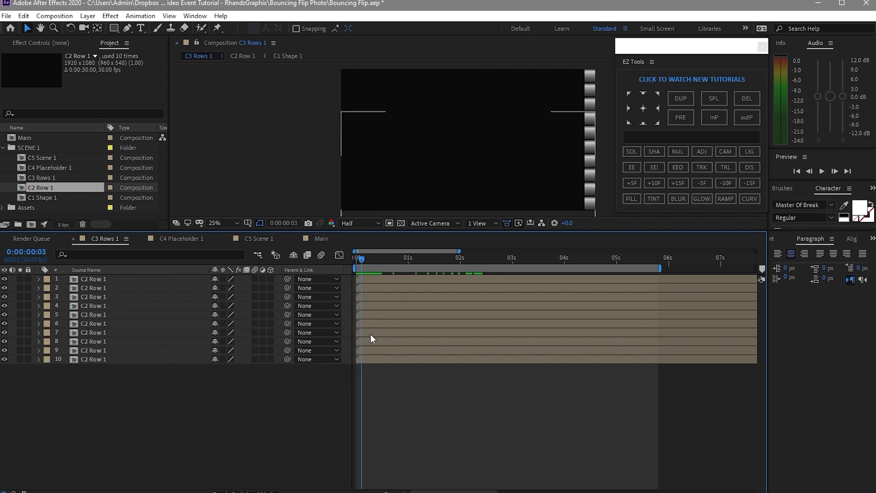
pyautogui.click(394, 287)
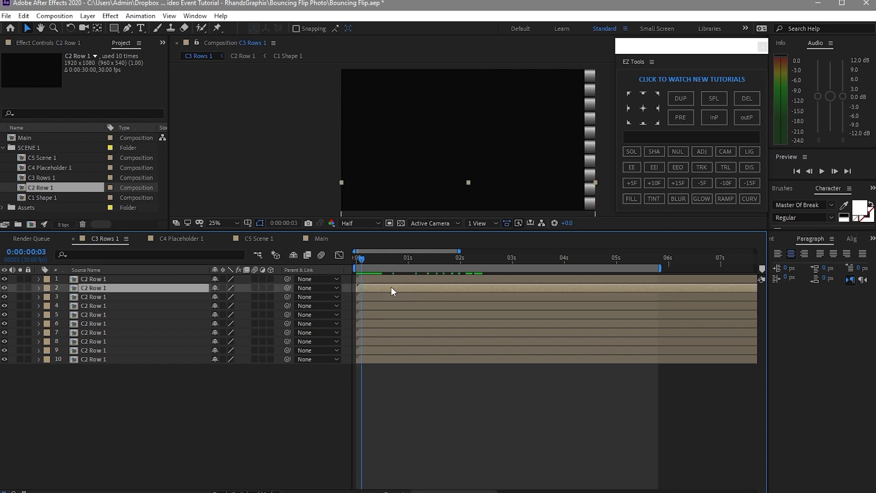
pyautogui.press('[')
pyautogui.click(393, 295)
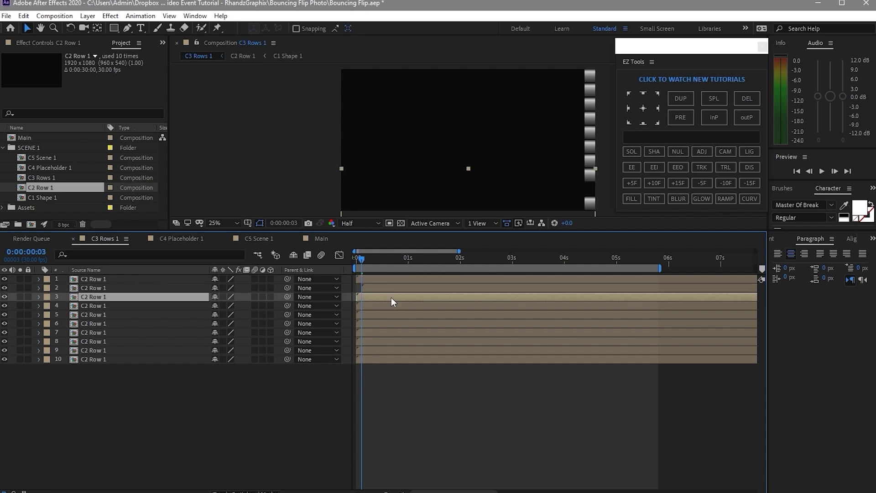
pyautogui.press('pagedown')
pyautogui.press('pagedown')
pyautogui.press('pagedown')
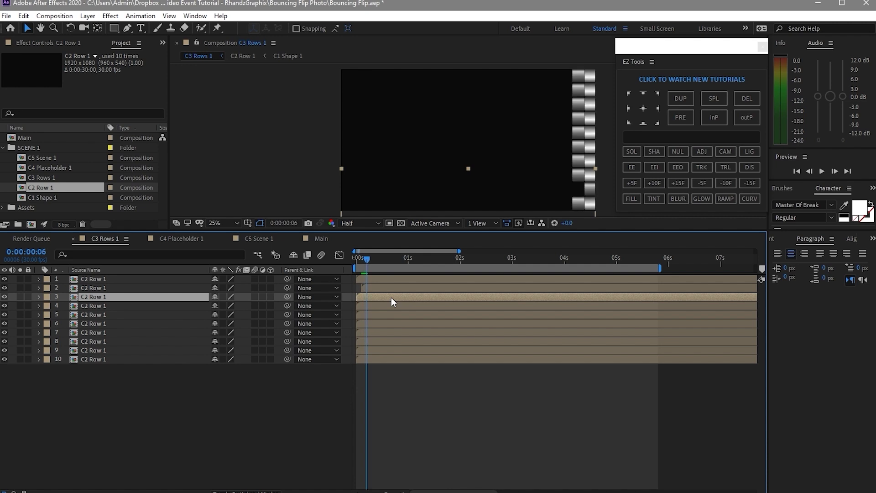
pyautogui.press('[')
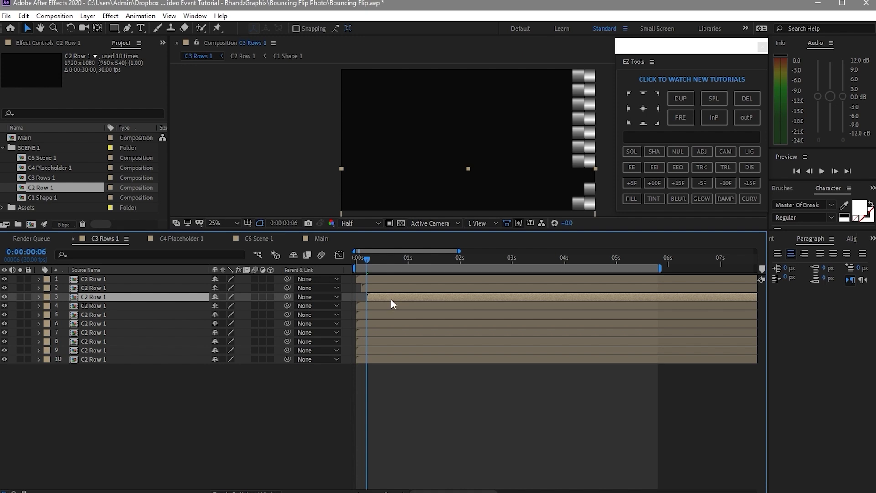
pyautogui.press('space')
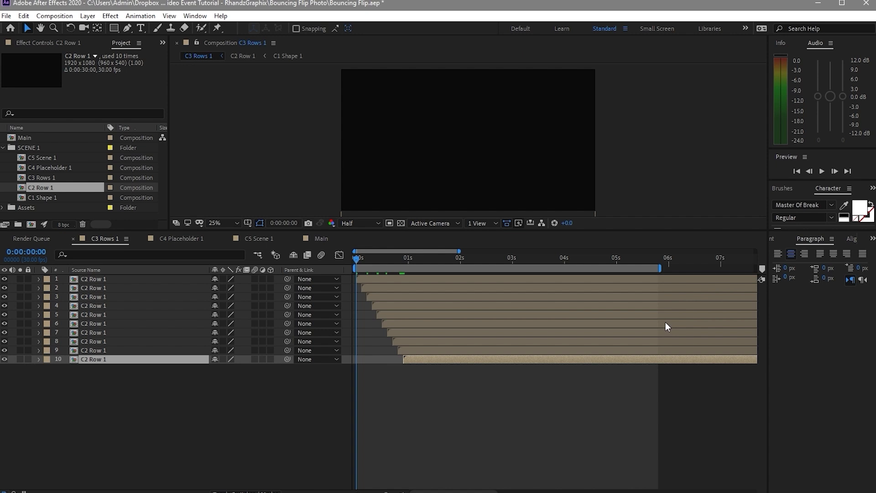
pyautogui.click(822, 171)
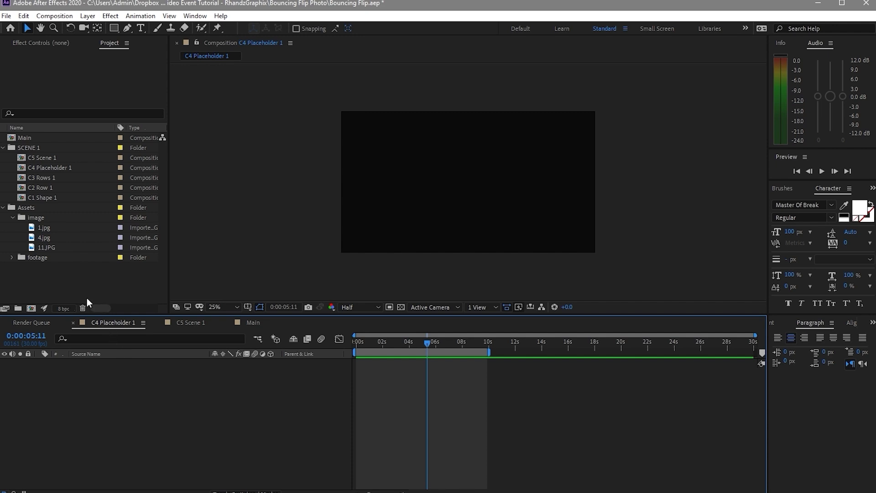
# - Place 1.jpg in C4 Placeholder 1 and keyframe its Scale at 140% at the start
pyautogui.click(41, 227)
pyautogui.moveTo(41, 227); pyautogui.dragTo(79, 369)
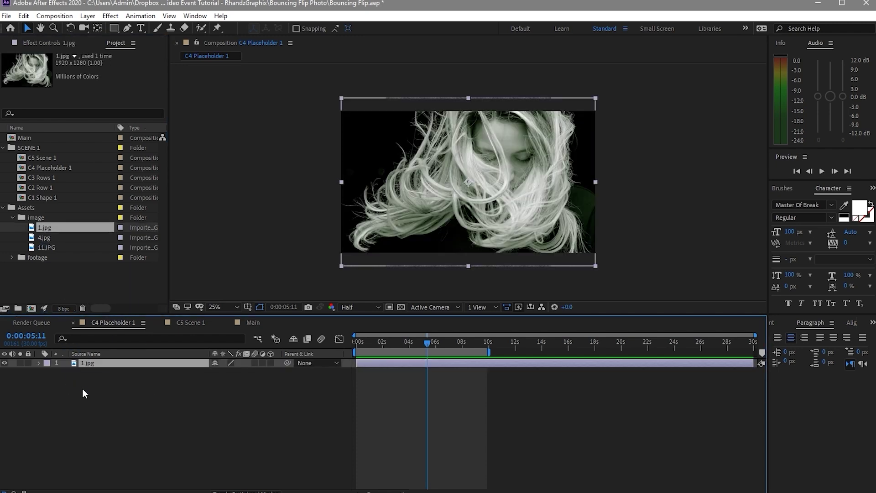
pyautogui.press('s')
pyautogui.press('Home')
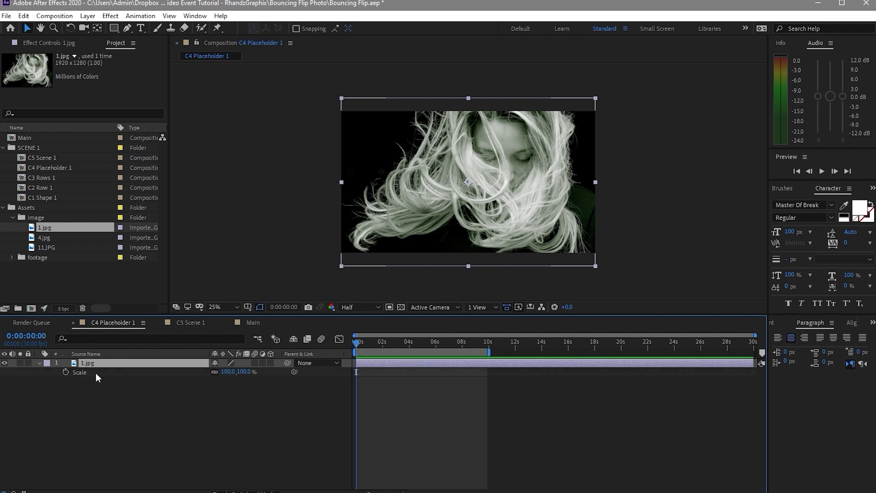
pyautogui.click(65, 372)
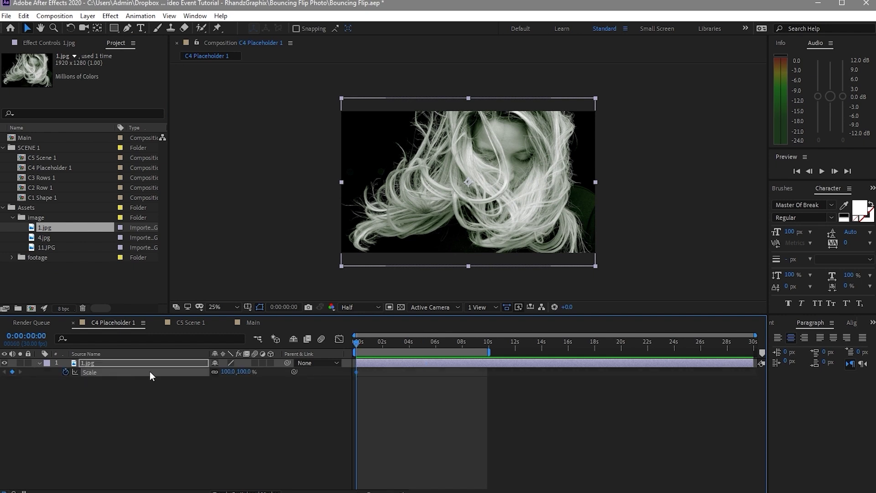
pyautogui.click(227, 372)
pyautogui.write('140')
pyautogui.press('Return')
# - Add a later 100% Scale keyframe, apply Easy Ease, and preview the scale-down
pyautogui.moveTo(359, 340); pyautogui.dragTo(435, 343)
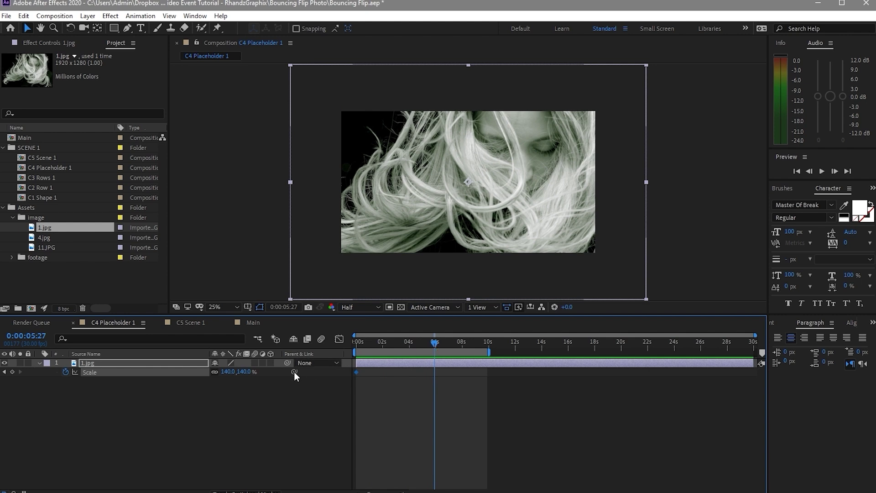
pyautogui.click(227, 372)
pyautogui.write('100')
pyautogui.press('Return')
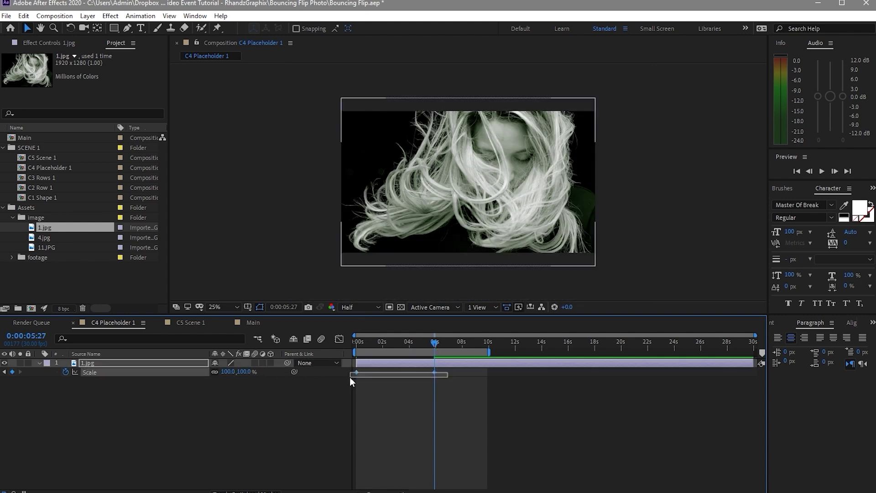
pyautogui.press('F9')
pyautogui.click(338, 374)
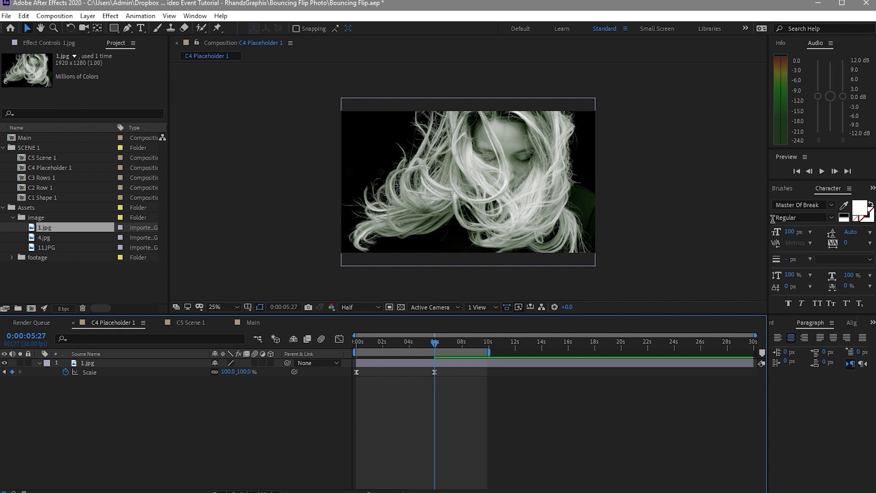
pyautogui.click(820, 171)
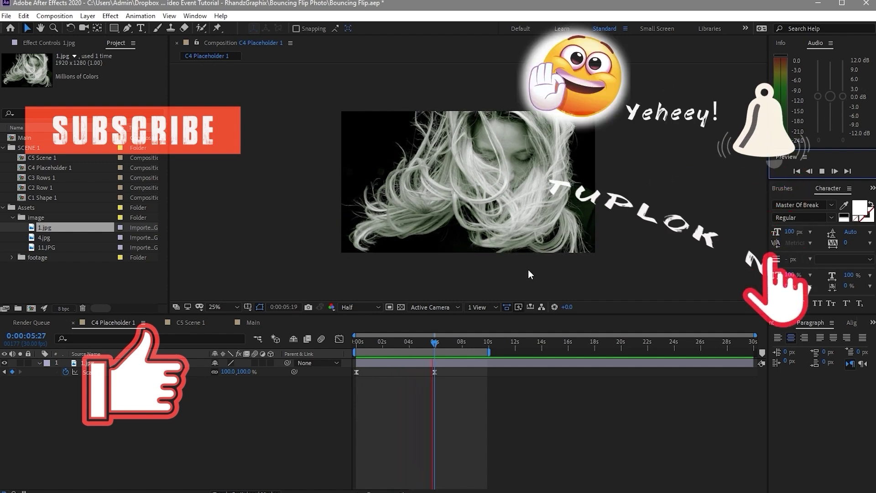
pyautogui.click(191, 323)
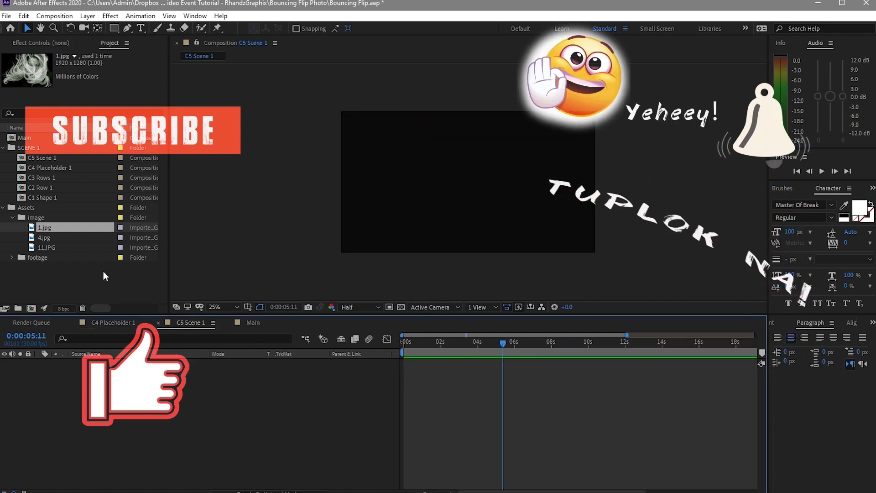
# - Add C3 Rows 1 above C4 Placeholder 1 in C5 Scene 1 and set it to Stencil Alpha
pyautogui.click(4, 208)
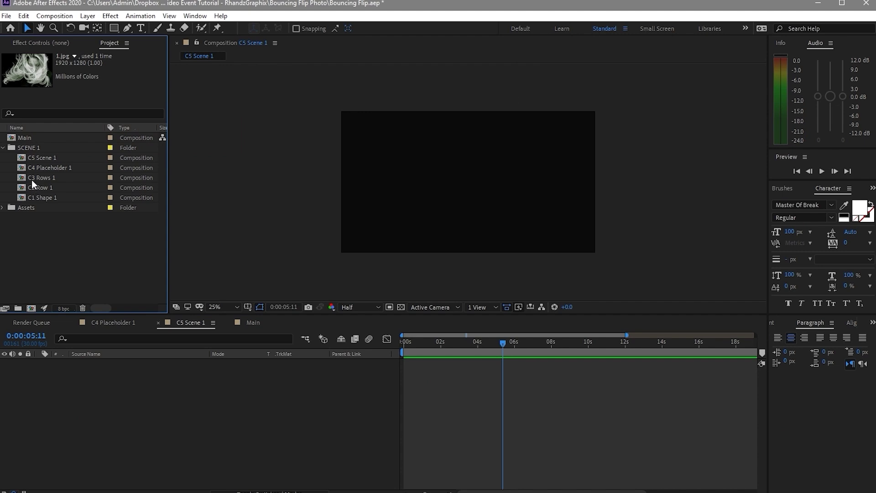
pyautogui.click(31, 179)
pyautogui.hotkey('ctrl', '/')
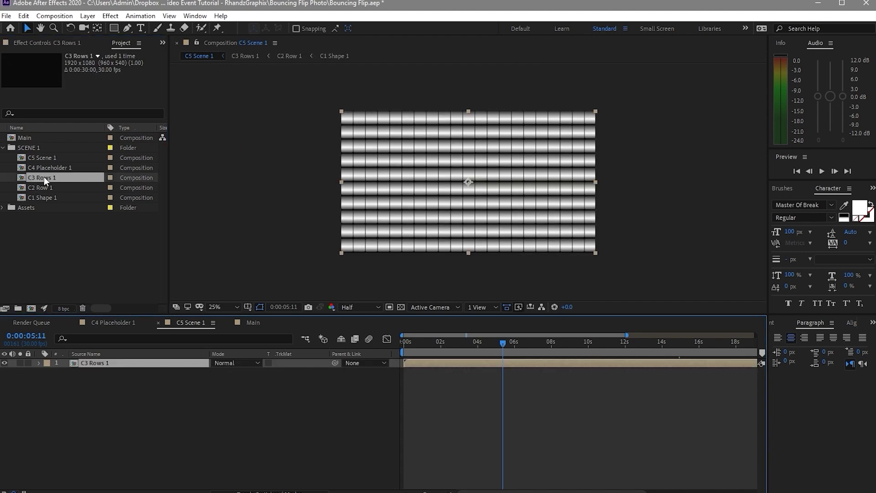
pyautogui.moveTo(38, 167); pyautogui.dragTo(84, 378)
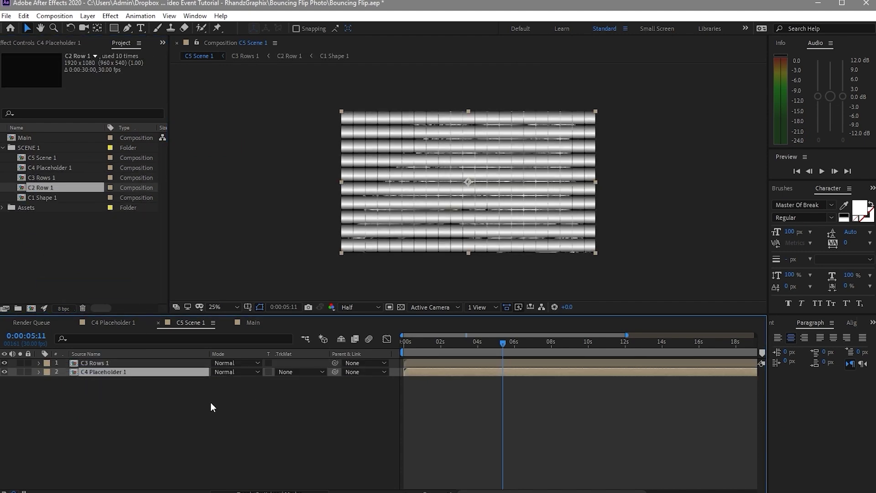
pyautogui.click(144, 362)
pyautogui.click(257, 363)
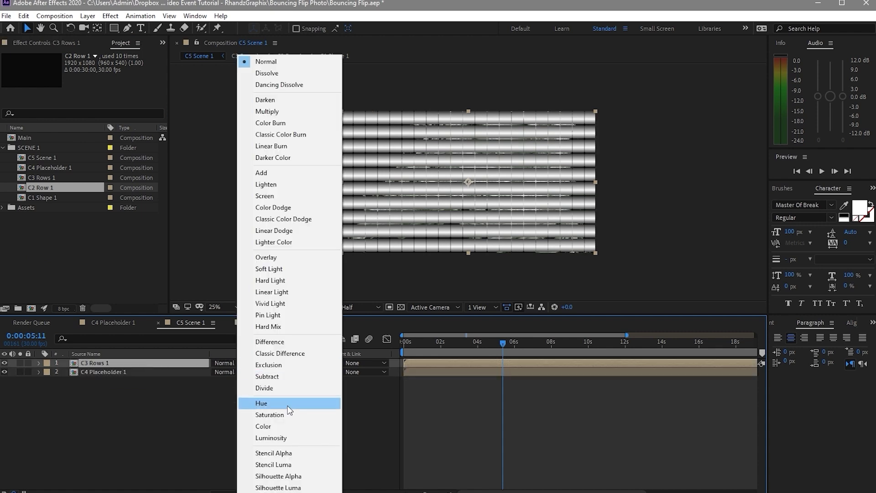
pyautogui.click(290, 450)
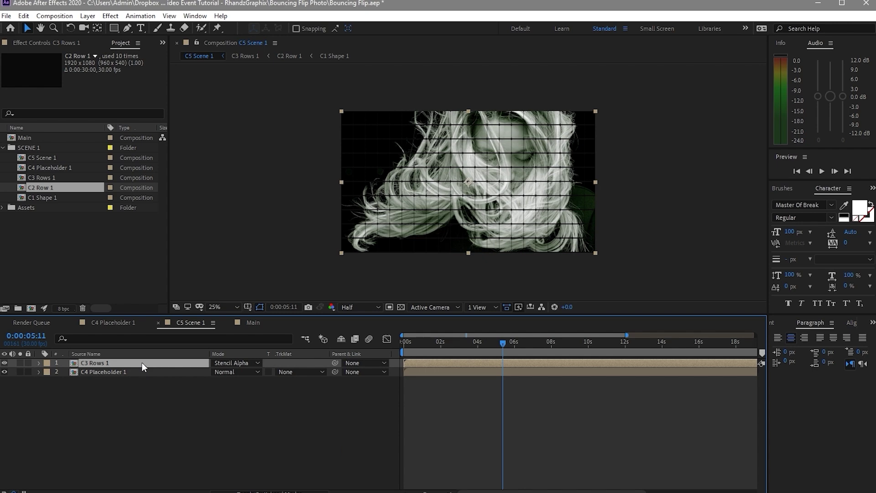
# - Duplicate the C3 Rows 1 layer and set the top copy to Multiply
pyautogui.hotkey('ctrl', 'd')
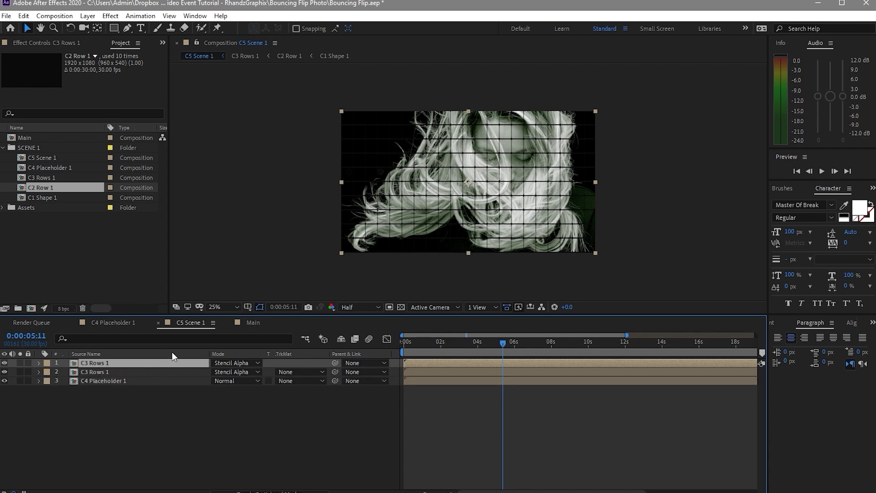
pyautogui.click(258, 363)
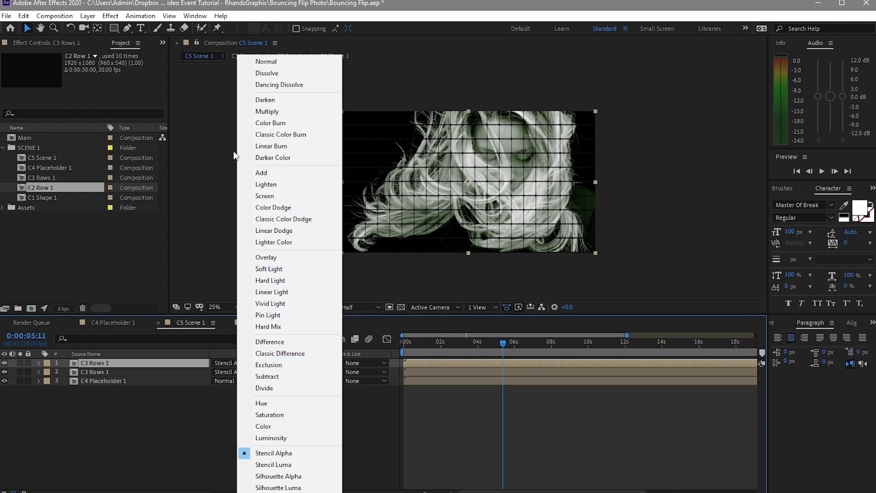
pyautogui.click(267, 111)
pyautogui.press('F4')
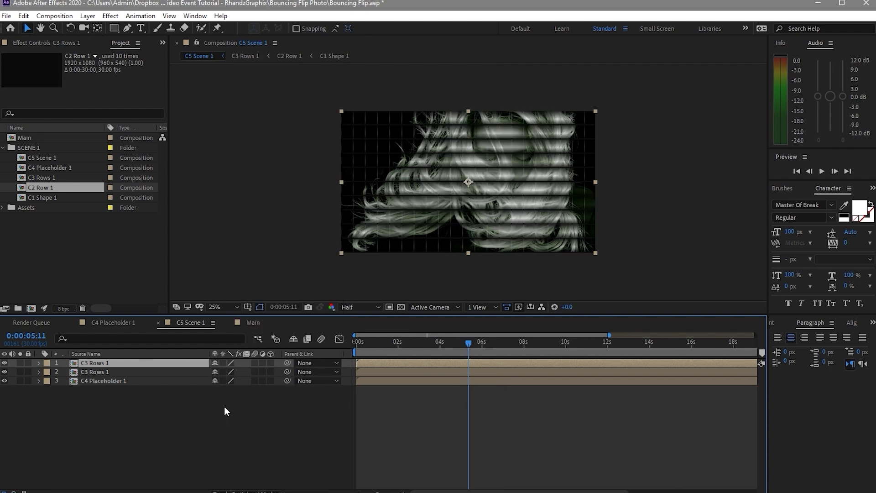
# - Apply Levels to the top C3 Rows 1 layer with Input White lowered to 115
pyautogui.click(223, 363)
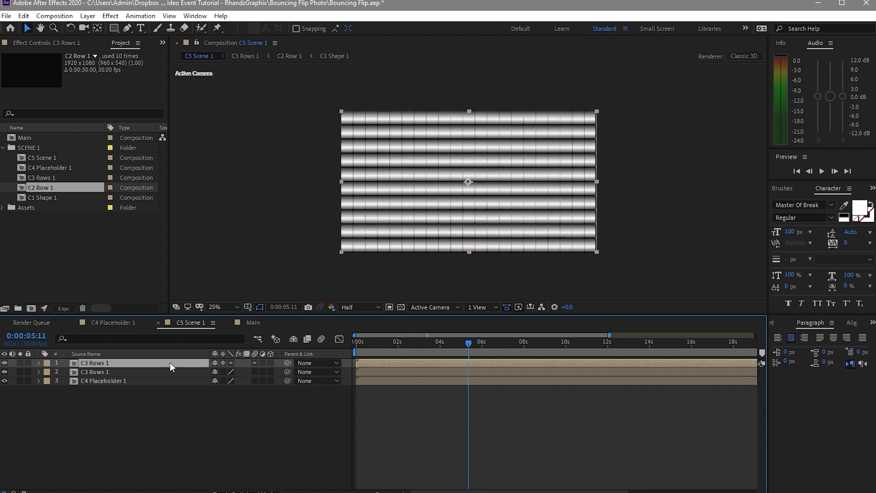
pyautogui.hotkey('ctrl', 'space')
pyautogui.write('level')
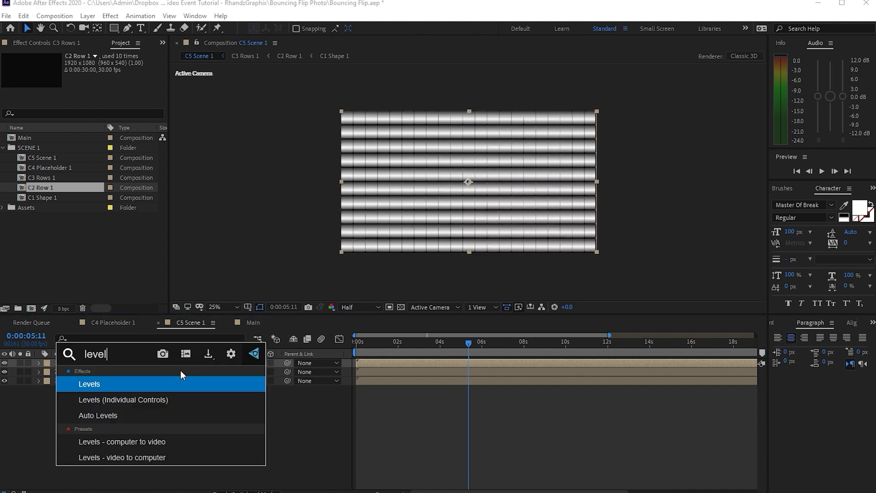
pyautogui.press('Return')
pyautogui.click(187, 387)
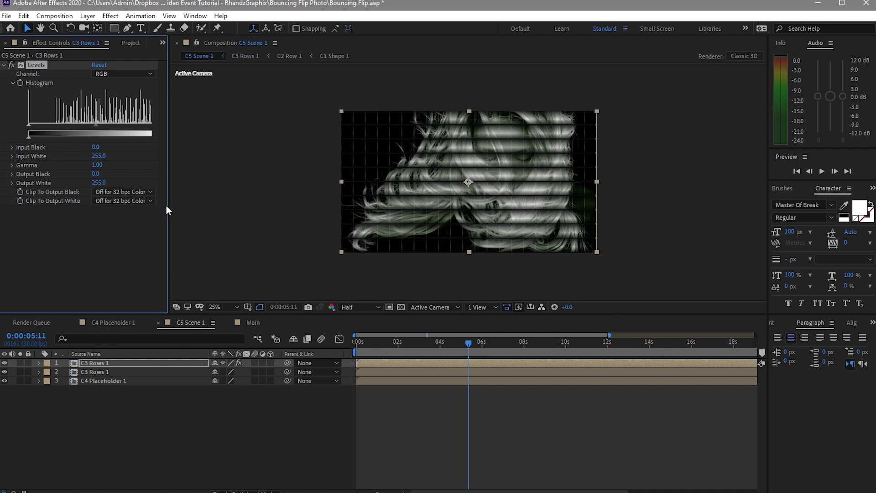
pyautogui.moveTo(168, 206); pyautogui.dragTo(216, 204)
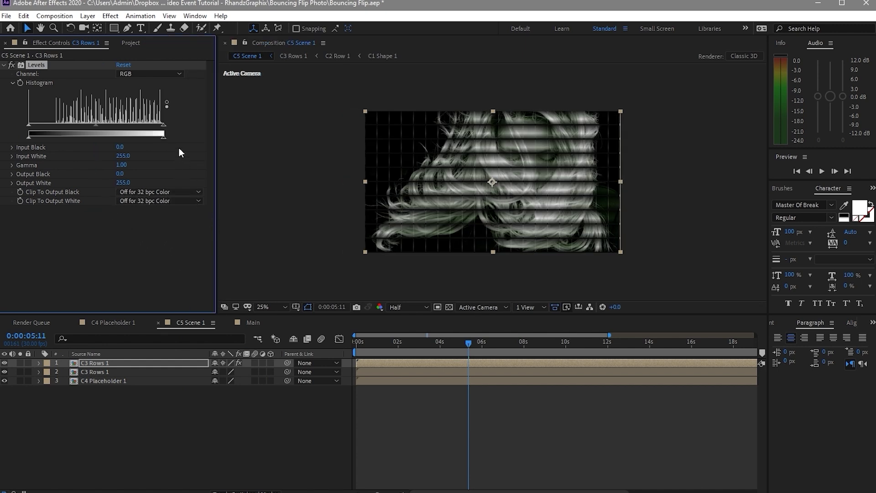
pyautogui.moveTo(163, 125); pyautogui.dragTo(88, 125)
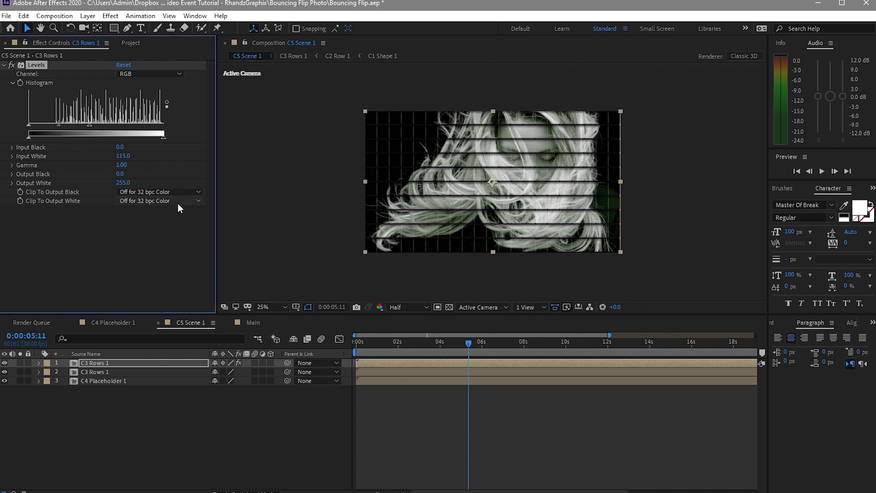
# - Add a Radial Shadow effect with projection distance 5
pyautogui.click(158, 363)
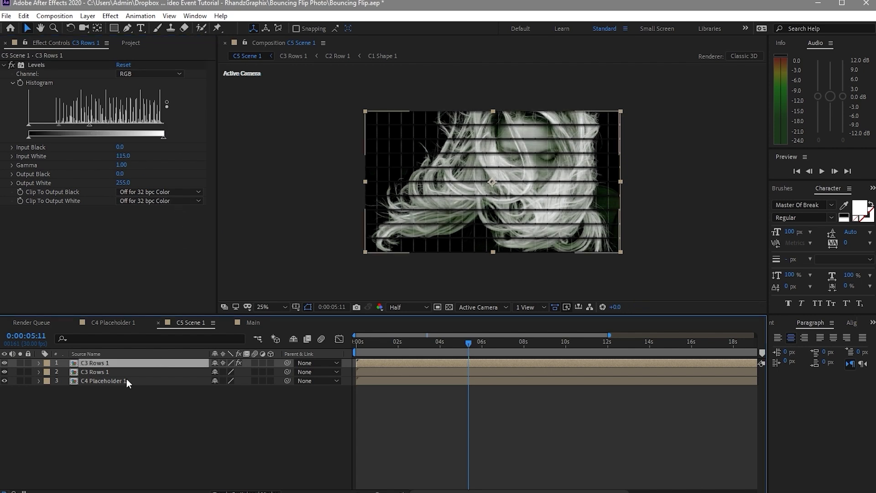
pyautogui.hotkey('ctrl', 'space')
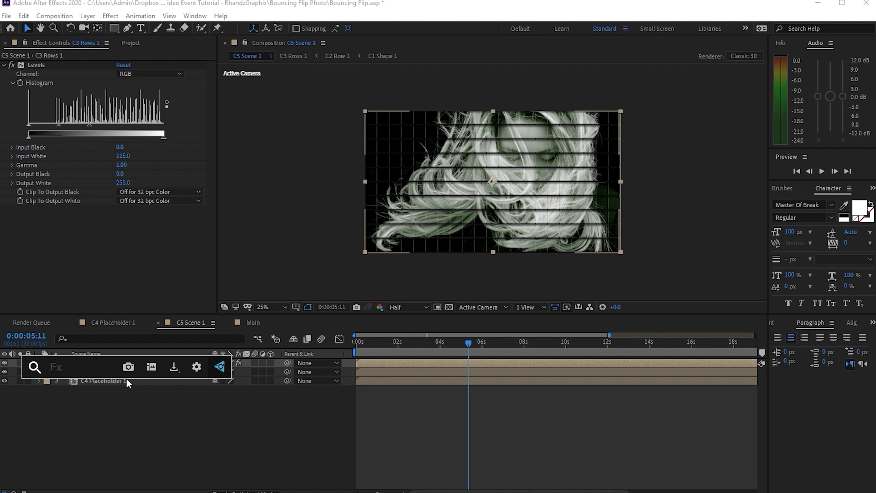
pyautogui.write('rad')
pyautogui.click(144, 441)
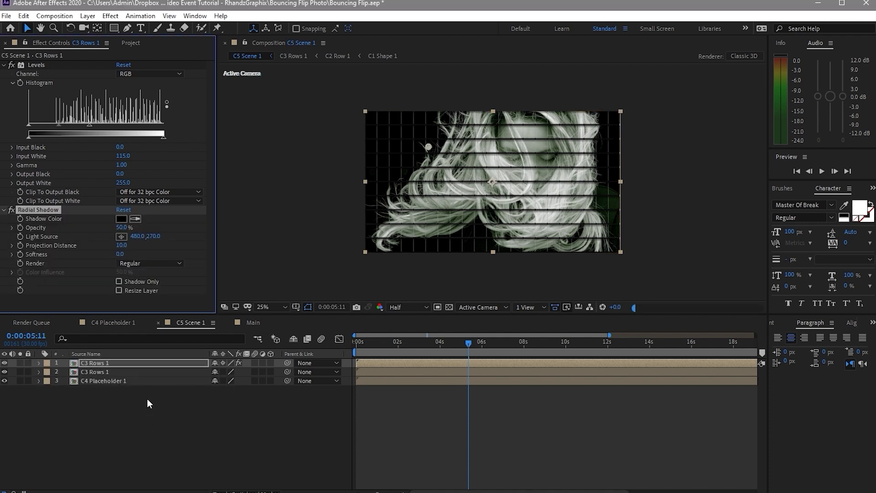
pyautogui.moveTo(121, 248); pyautogui.dragTo(121, 249)
pyautogui.click(121, 247)
pyautogui.write('5')
pyautogui.press('Return')
# - Duplicate the Radial Shadow with 70% opacity and projection distance 10, then duplicate the layer
pyautogui.click(24, 15)
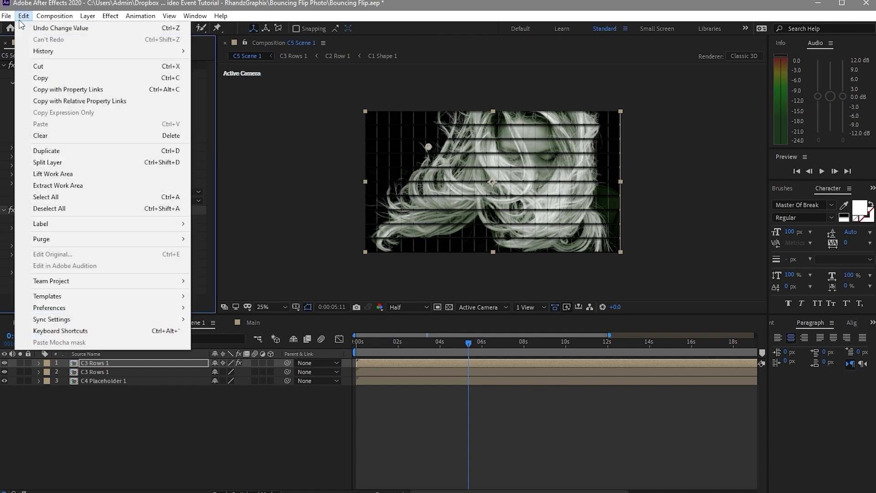
pyautogui.click(34, 147)
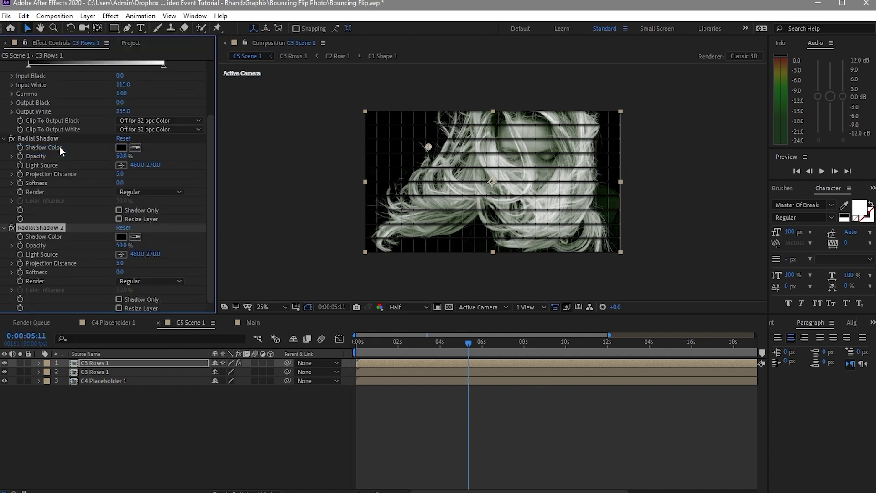
pyautogui.click(123, 247)
pyautogui.write('70')
pyautogui.click(119, 264)
pyautogui.write('10')
pyautogui.press('Return')
pyautogui.hotkey('ctrl', '`')
pyautogui.click(126, 362)
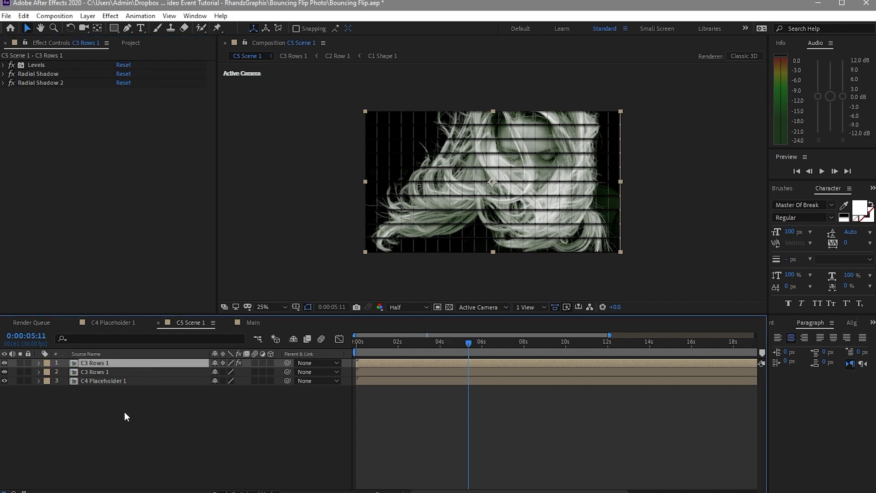
pyautogui.hotkey('ctrl', 'd')
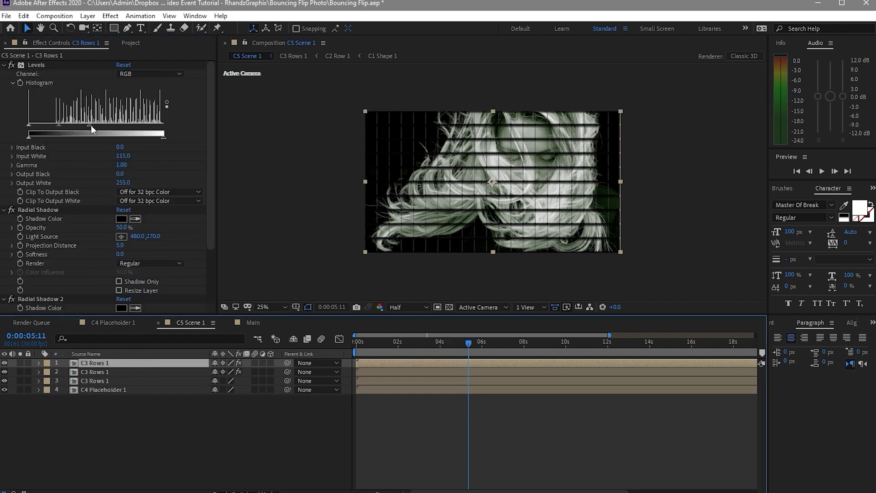
# - Delete both Radial Shadow effects from the top C3 Rows 1 copy
pyautogui.moveTo(92, 125); pyautogui.dragTo(103, 129)
pyautogui.hotkey('ctrl', 'z')
pyautogui.hotkey('ctrl', 'z')
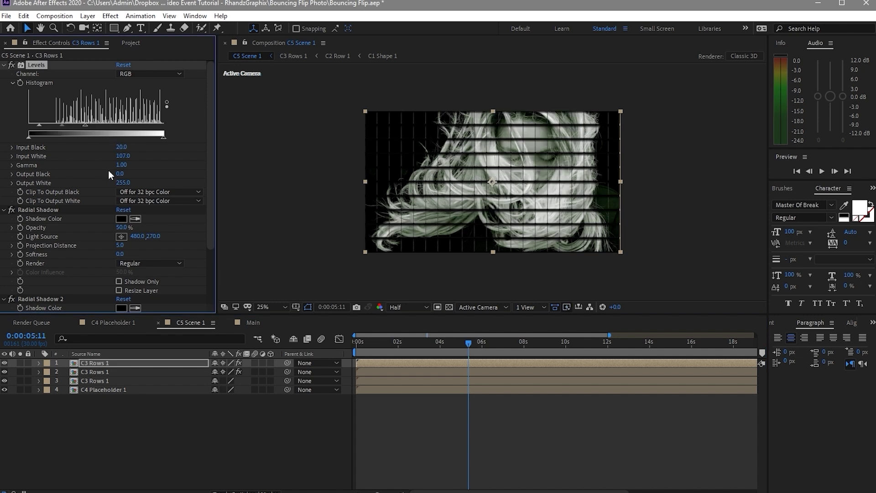
pyautogui.keyDown('ctrl'); pyautogui.click(3, 64); pyautogui.keyUp('ctrl')
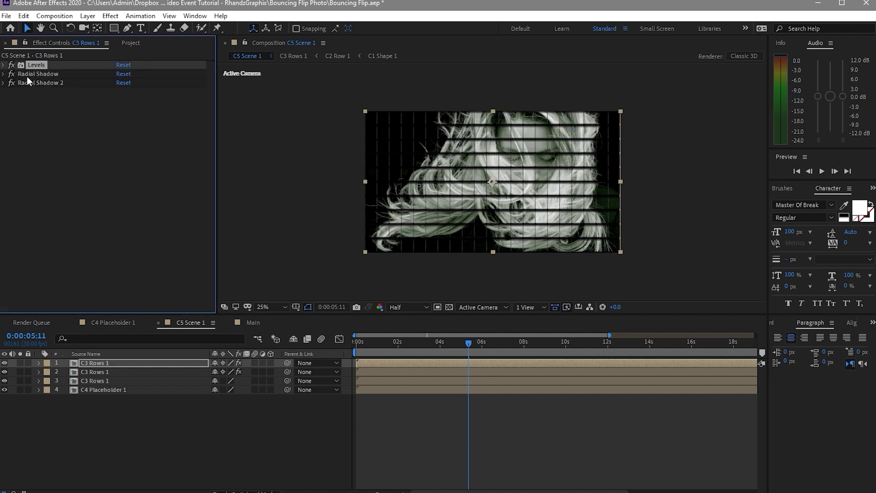
pyautogui.click(27, 75)
pyautogui.keyDown('ctrl'); pyautogui.click(29, 83); pyautogui.keyUp('ctrl')
pyautogui.click(23, 16)
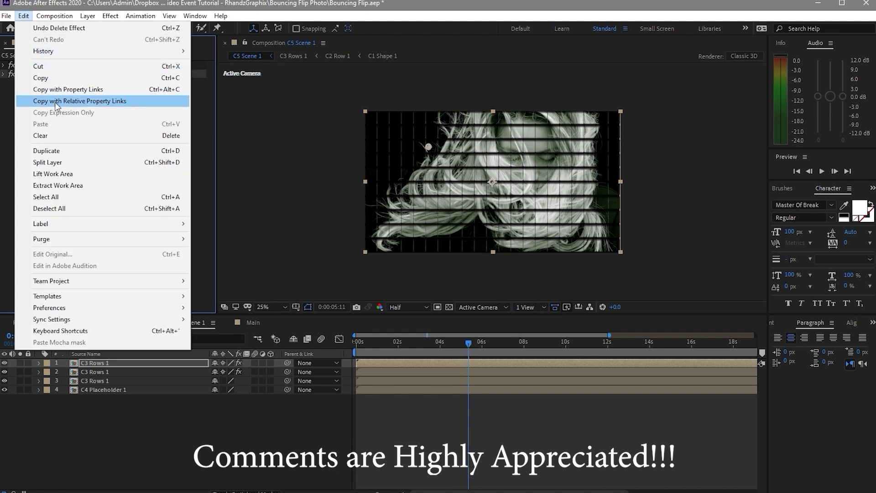
pyautogui.click(35, 135)
# - Set the top copy's blend mode to Screen and apply the Tint effect
pyautogui.click(247, 491)
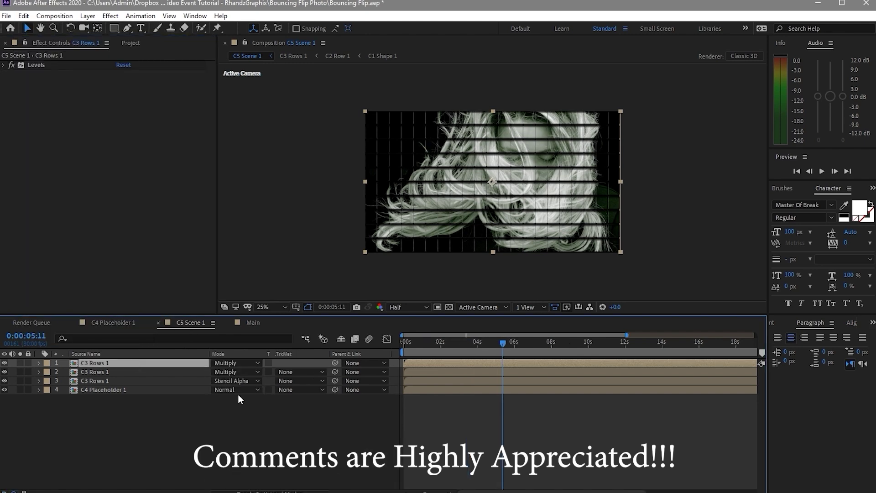
pyautogui.click(256, 363)
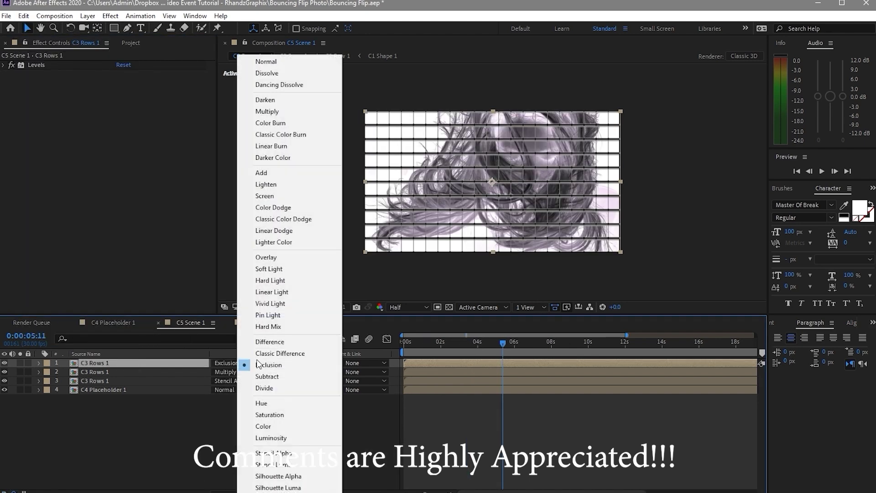
pyautogui.click(246, 196)
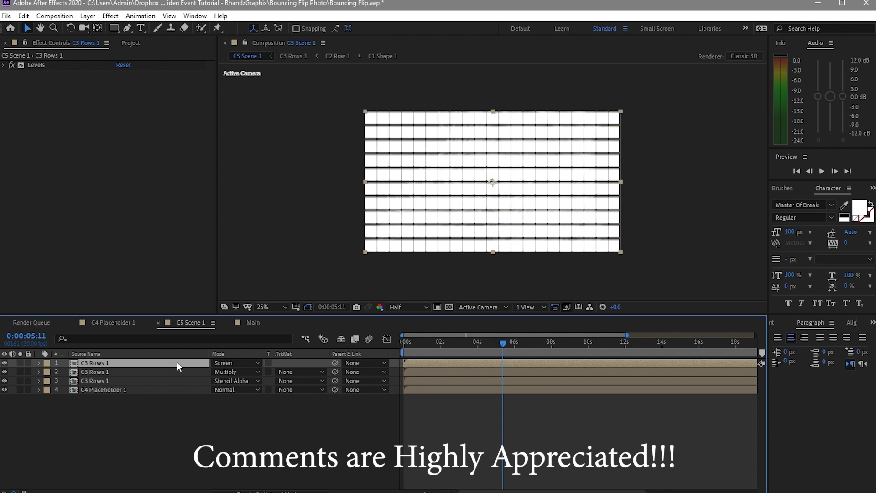
pyautogui.hotkey('ctrl', 'space')
pyautogui.write('tint')
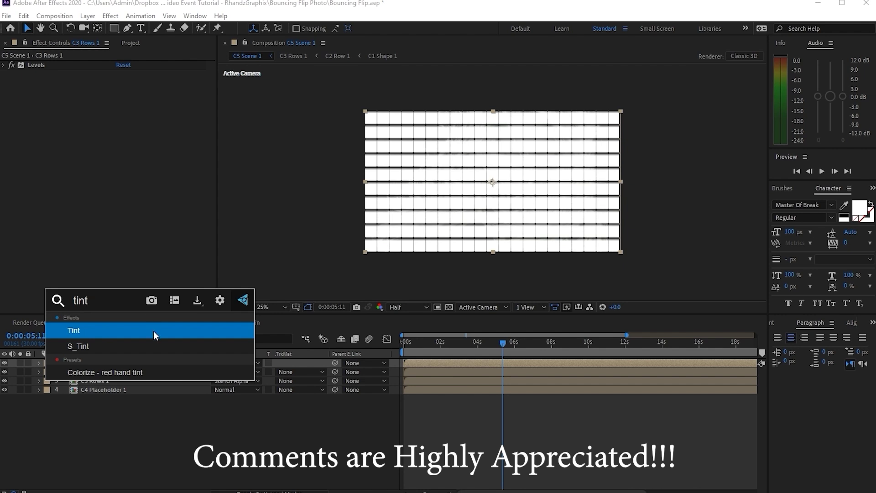
pyautogui.click(154, 330)
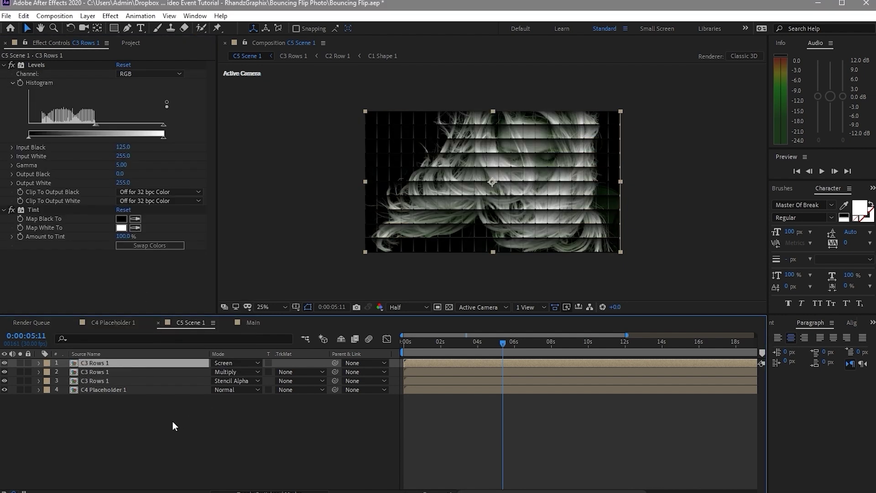
# - Add Point Light 1 to C5 Scene 1
pyautogui.click(87, 16)
pyautogui.moveTo(104, 29)
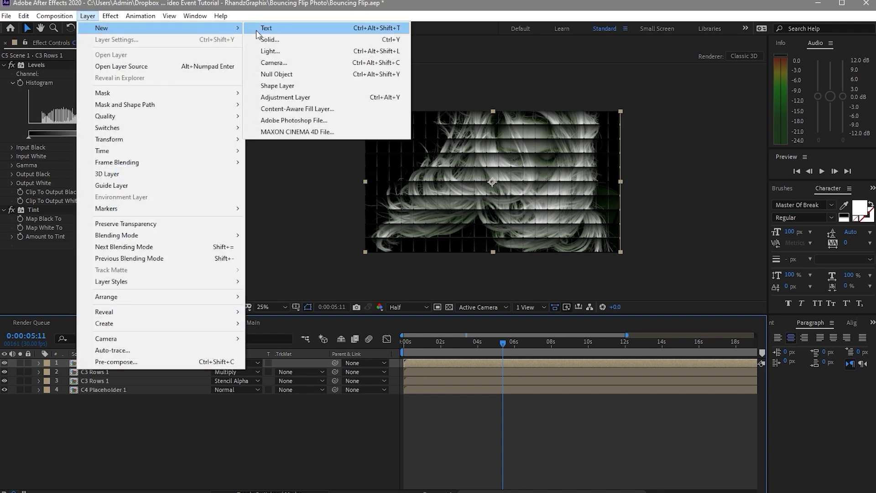
pyautogui.click(277, 53)
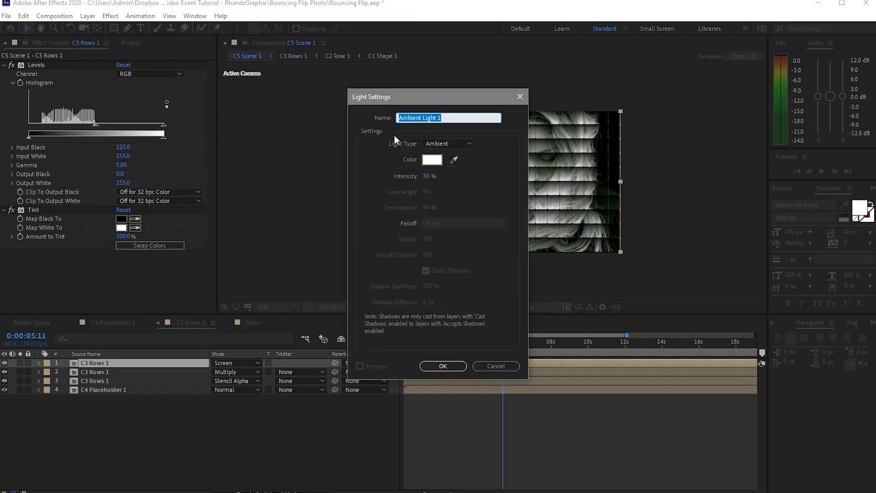
pyautogui.click(470, 139)
pyautogui.click(468, 177)
pyautogui.click(445, 365)
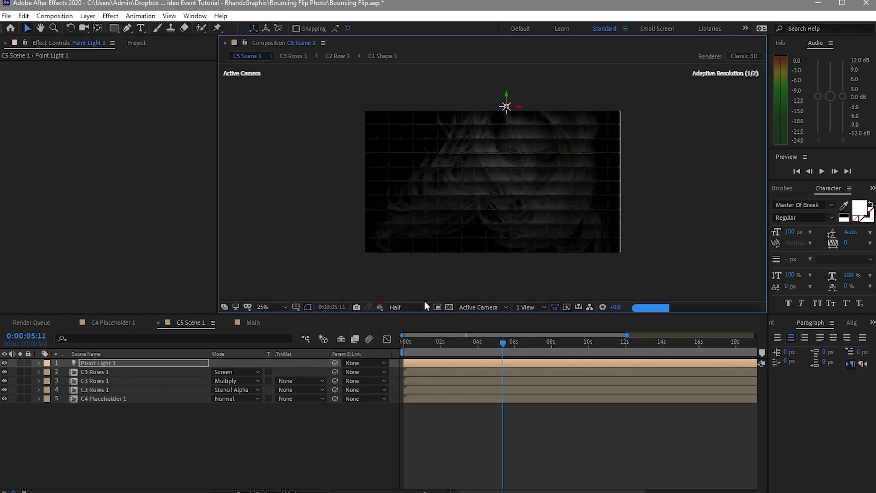
# - Add Ambient Light 1 and set its Intensity to 77%
pyautogui.hotkey('ctrl', 'alt', 'shift', 'l')
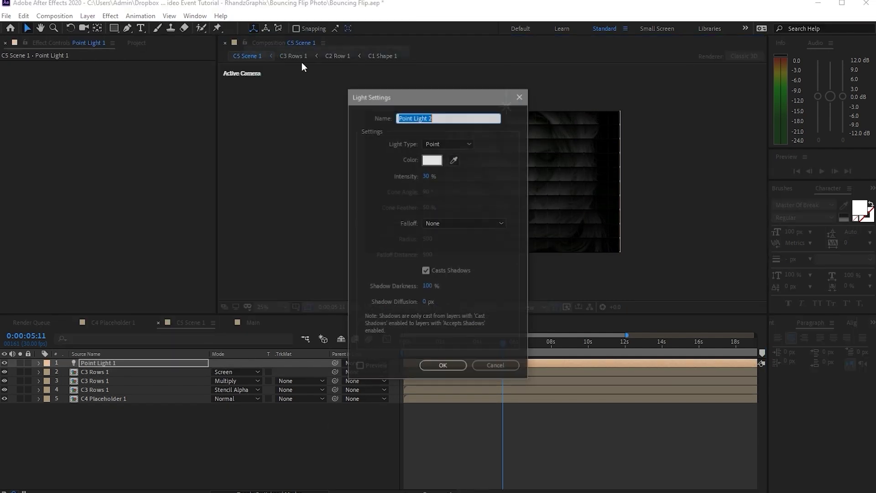
pyautogui.click(461, 141)
pyautogui.click(467, 187)
pyautogui.click(445, 365)
pyautogui.click(39, 363)
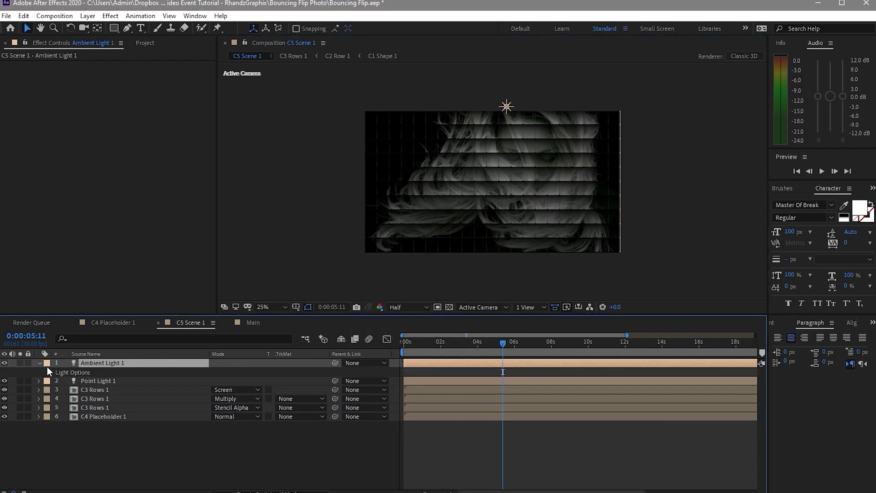
pyautogui.click(49, 372)
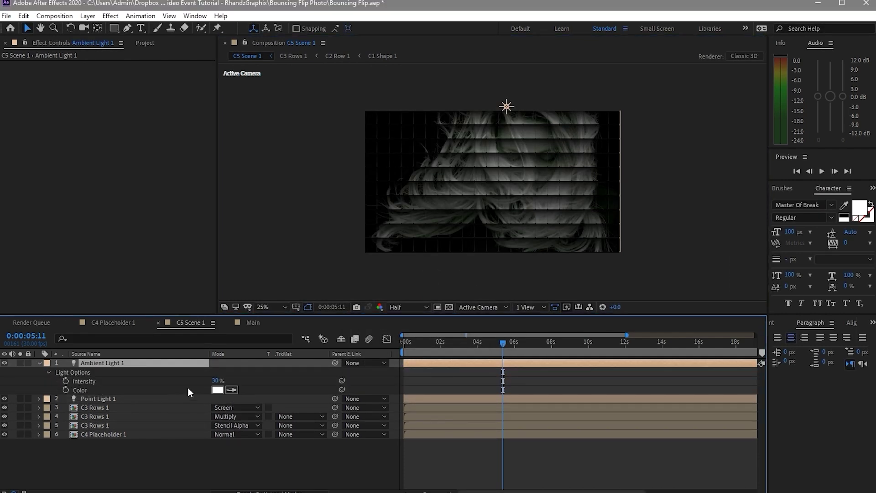
pyautogui.moveTo(214, 386); pyautogui.dragTo(235, 386)
pyautogui.click(218, 381)
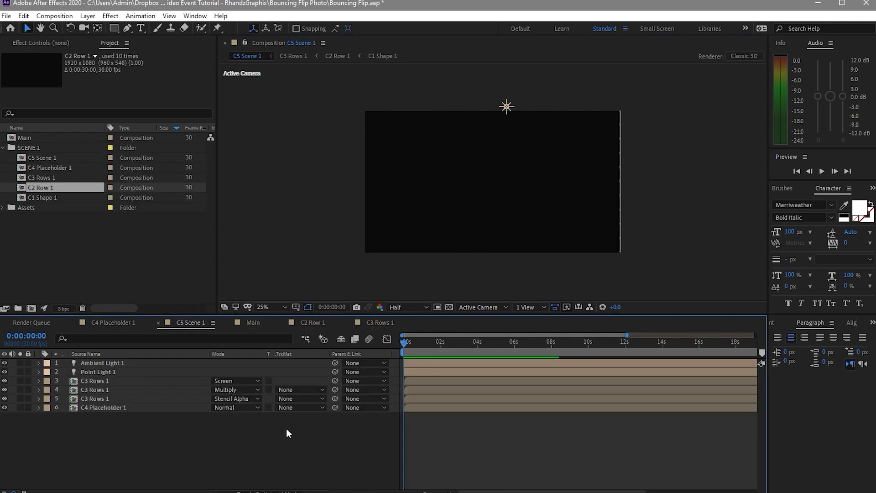
# - Drop C5 Scene 1 into the Main comp timeline and play back the card cascade
pyautogui.click(252, 322)
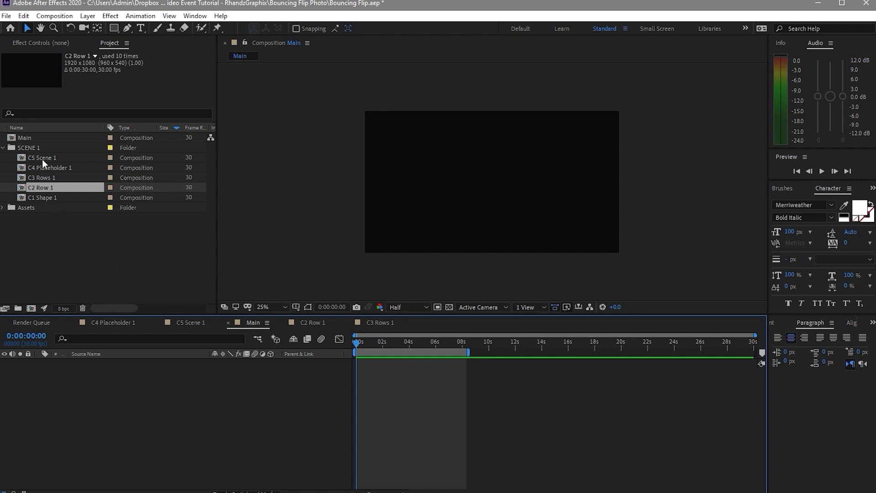
pyautogui.moveTo(39, 157); pyautogui.dragTo(101, 376)
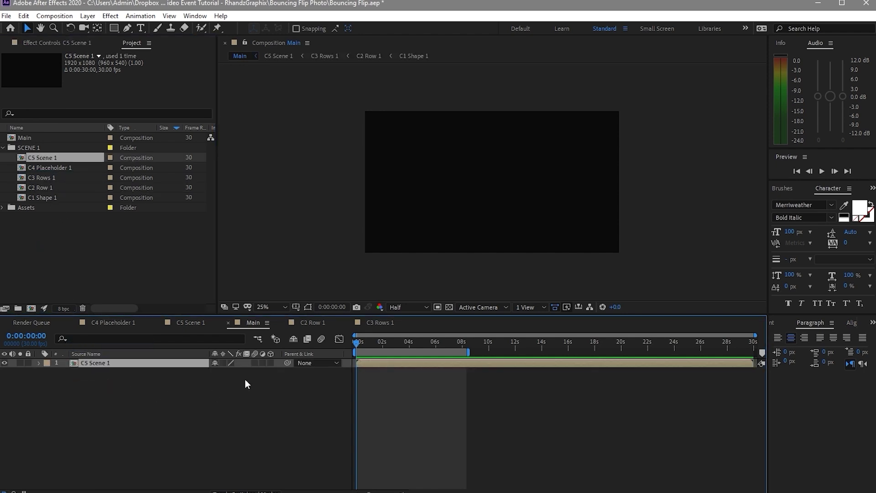
pyautogui.press('space')
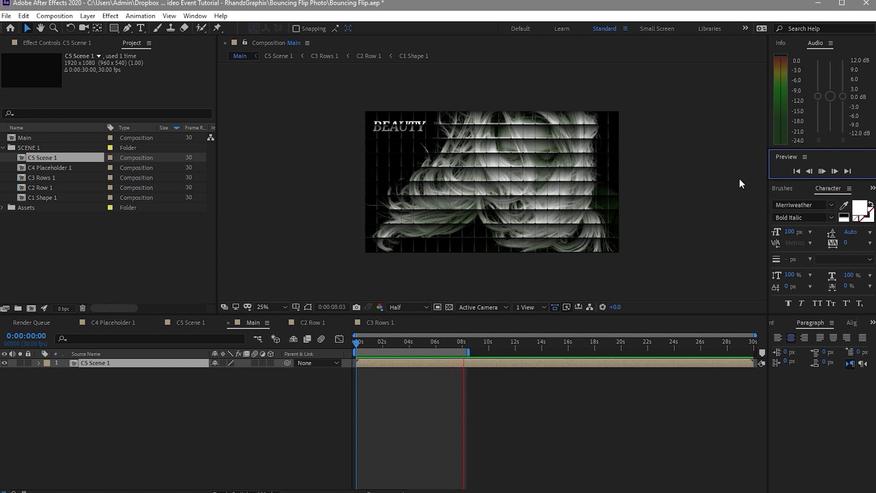
pyautogui.press('space')
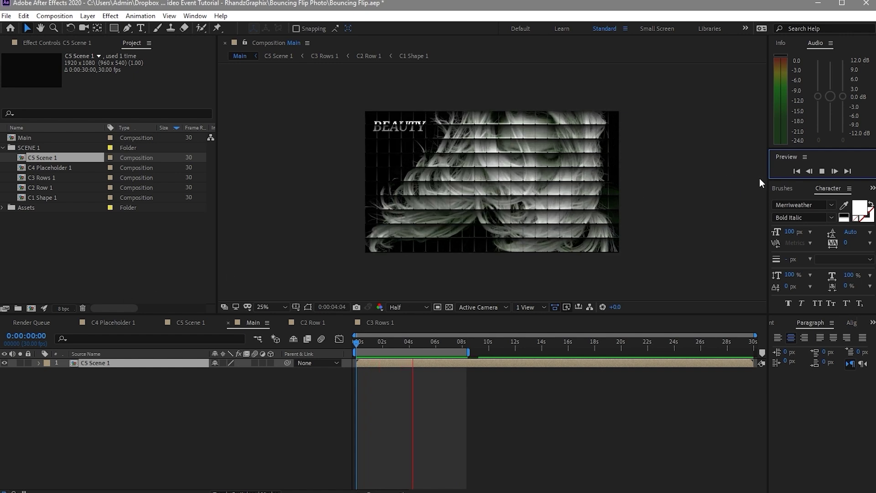
pyautogui.click(821, 172)
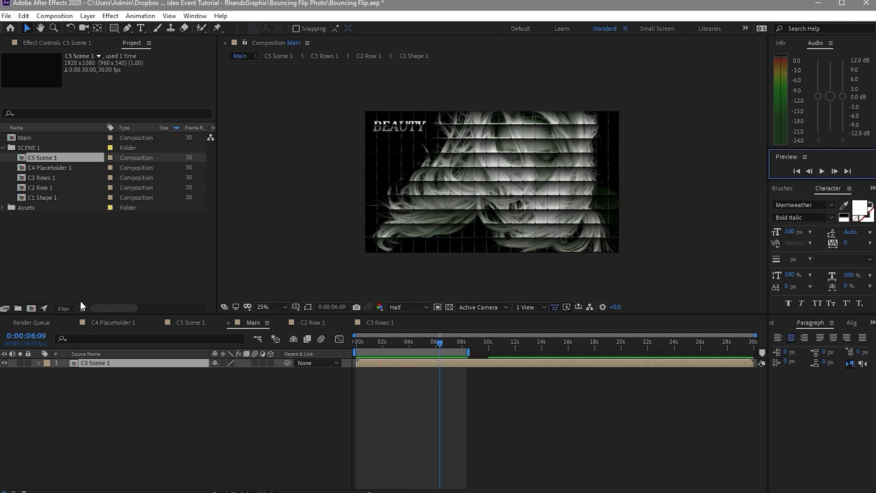
# - Create a Scene 2 folder and duplicate the five Scene 1 compositions into it
pyautogui.click(17, 297)
pyautogui.click(18, 308)
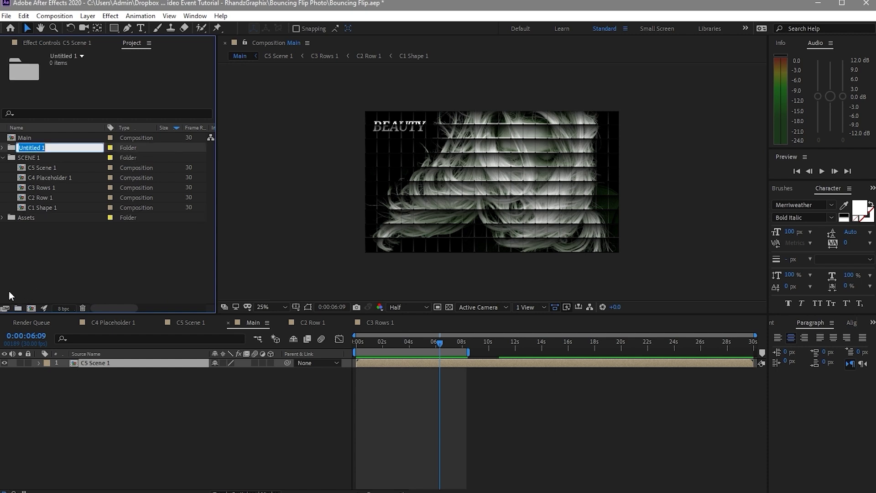
pyautogui.write('Scene 2')
pyautogui.press('Return')
pyautogui.moveTo(9, 168); pyautogui.dragTo(33, 209)
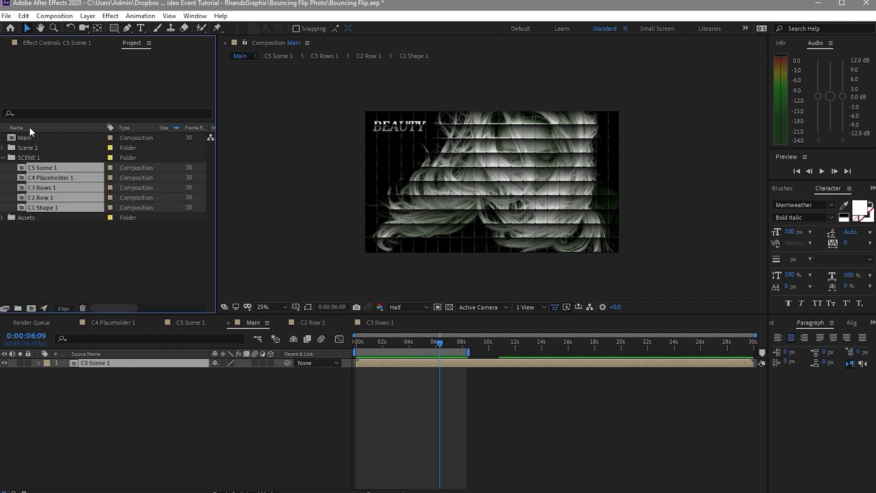
pyautogui.click(23, 15)
pyautogui.click(62, 151)
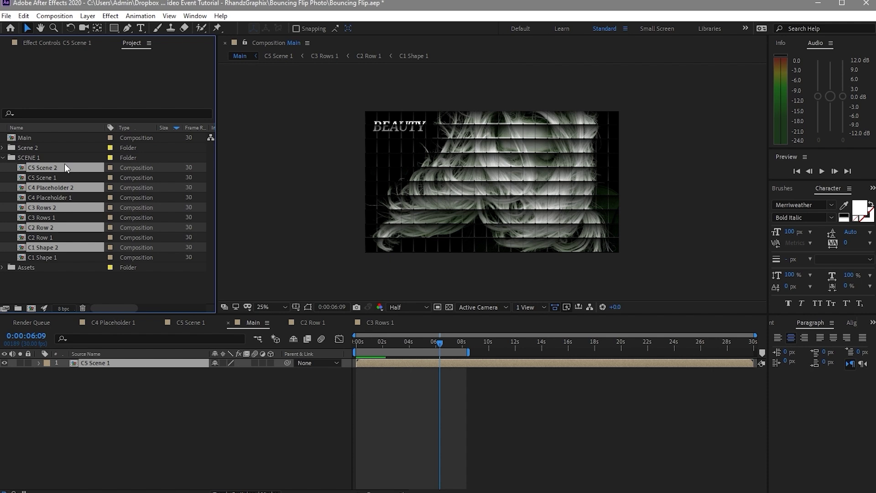
pyautogui.moveTo(65, 165); pyautogui.dragTo(58, 151)
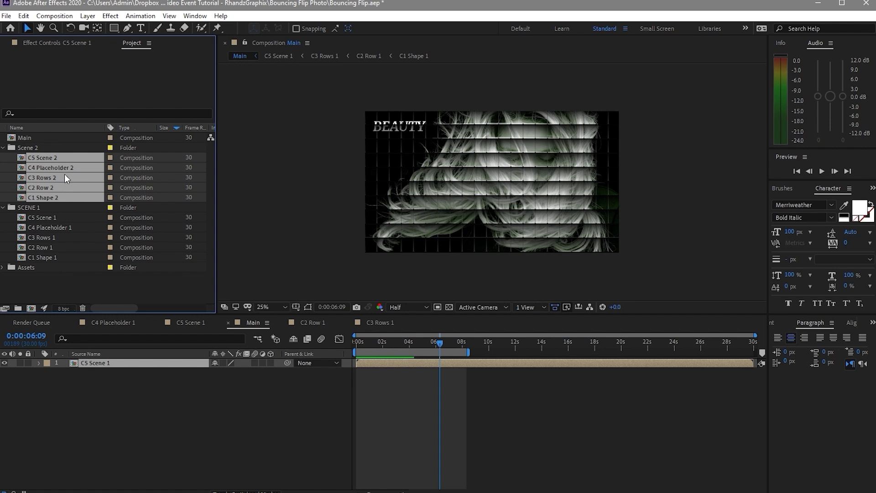
# - Close the Scene 1 timelines and open the five duplicated Scene 2 compositions
pyautogui.click(160, 324)
pyautogui.click(77, 322)
pyautogui.click(128, 323)
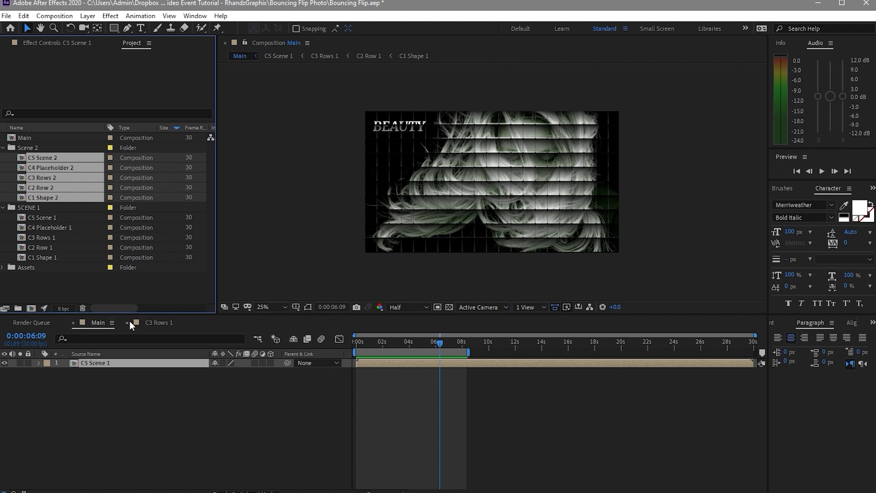
pyautogui.click(128, 323)
pyautogui.doubleClick(59, 182)
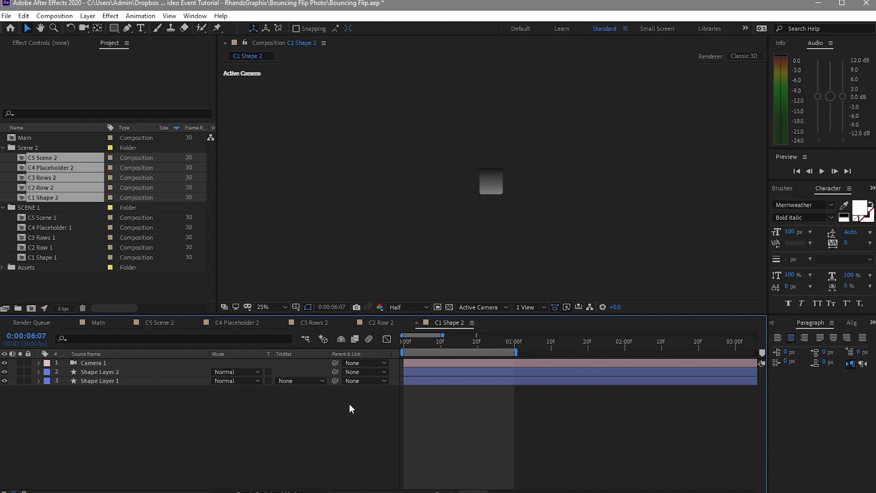
# - Close C1 Shape 2, reorder the Scene 2 timeline tabs with Main last, and open C4 Placeholder 2
pyautogui.click(417, 323)
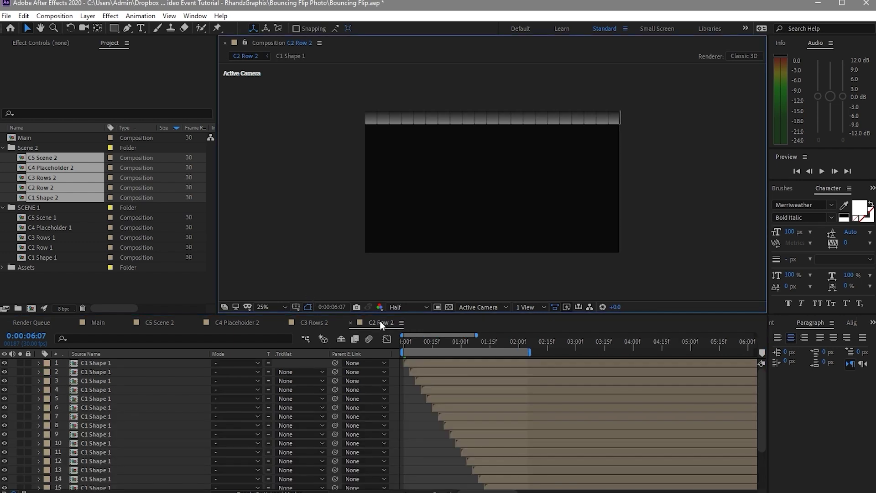
pyautogui.moveTo(380, 322); pyautogui.dragTo(289, 326)
pyautogui.moveTo(105, 322); pyautogui.dragTo(411, 322)
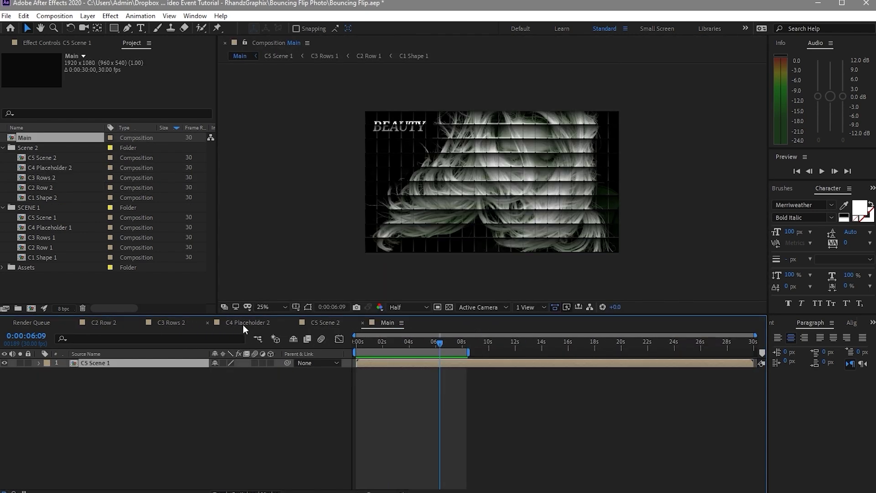
pyautogui.click(243, 324)
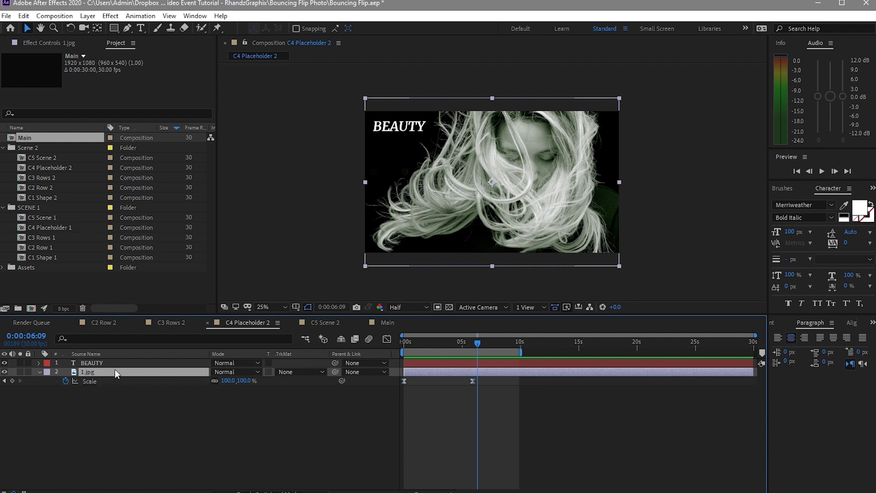
# - Replace the 1.jpg photo with 4.jpg from Assets and change the BEAUTY title to FASHION
pyautogui.press('Delete')
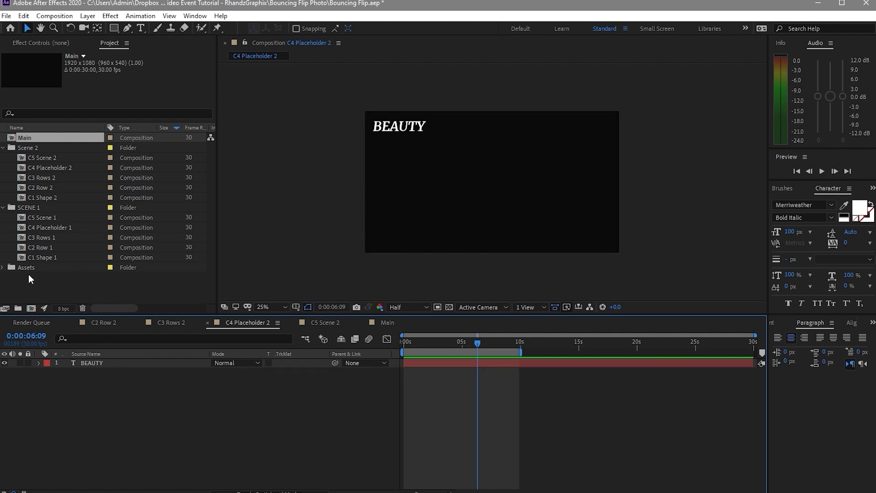
pyautogui.click(3, 267)
pyautogui.moveTo(35, 278); pyautogui.dragTo(97, 361)
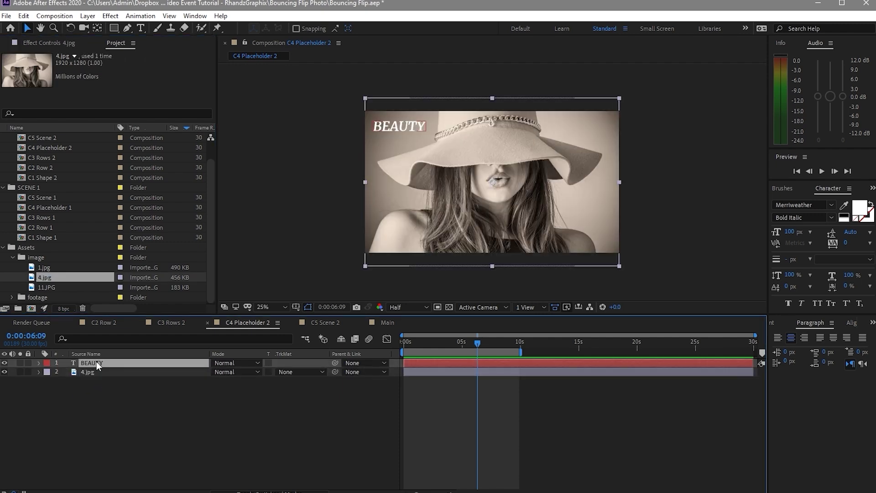
pyautogui.doubleClick(97, 362)
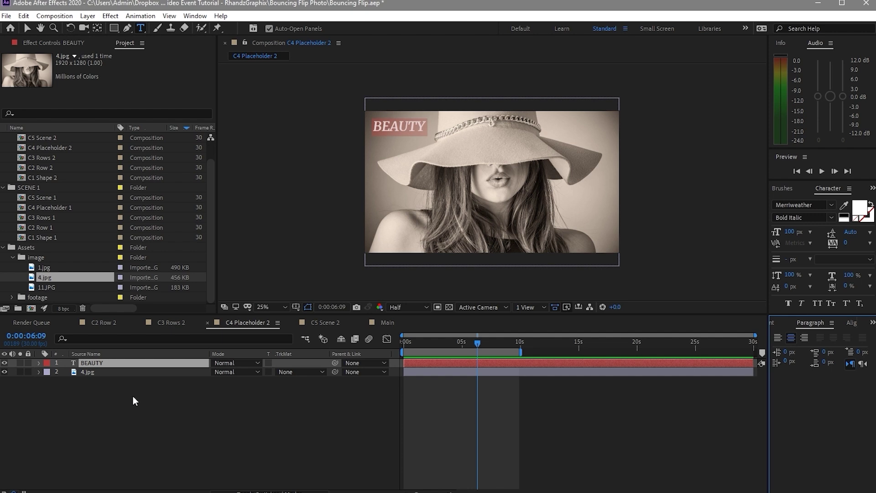
pyautogui.write('FASHION')
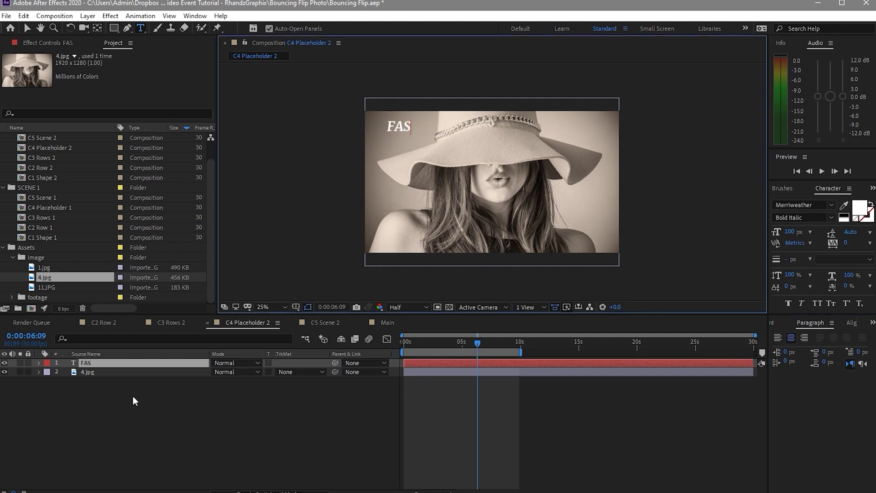
pyautogui.click(141, 428)
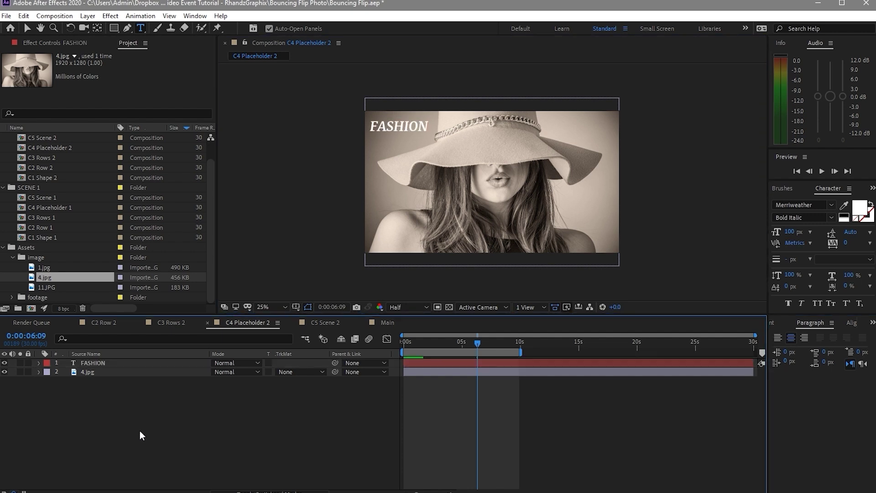
pyautogui.click(105, 324)
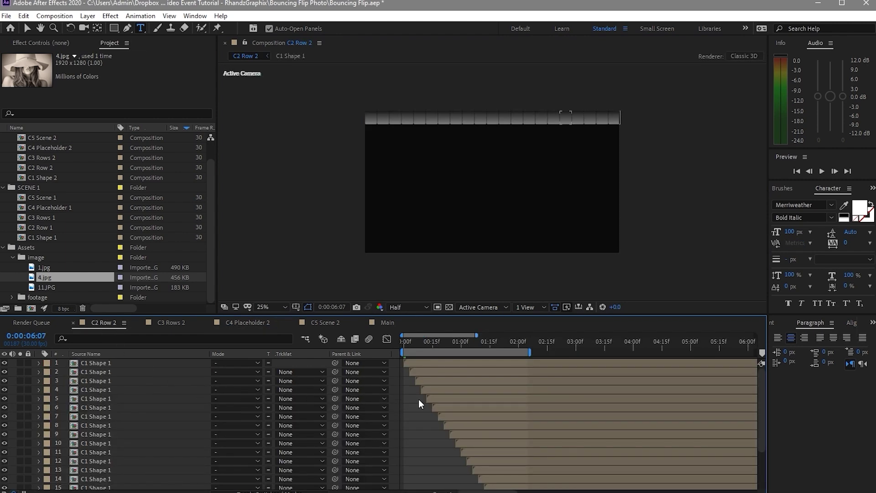
# - Select all 21 shape layers at 0:00, reverse their stagger so the bottom starts first, and preview
pyautogui.moveTo(183, 313); pyautogui.dragTo(154, 242)
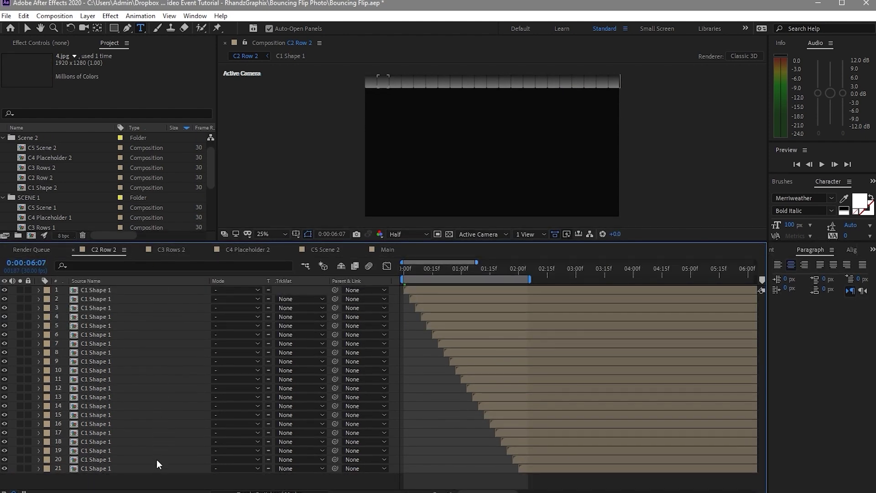
pyautogui.moveTo(161, 477); pyautogui.dragTo(127, 284)
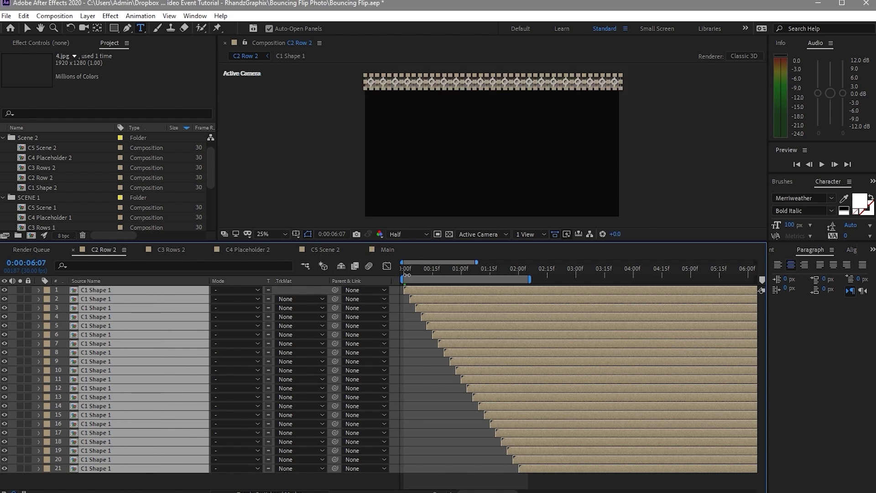
pyautogui.moveTo(410, 270); pyautogui.dragTo(392, 286)
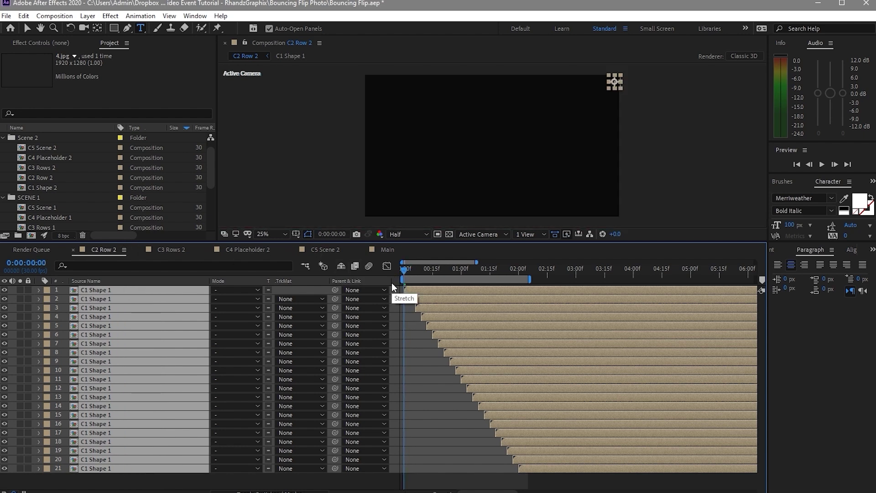
pyautogui.press('[')
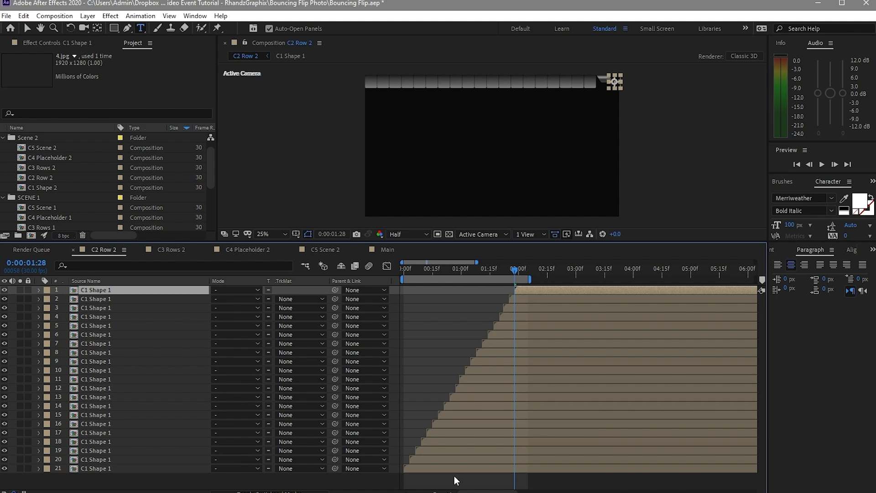
pyautogui.click(825, 165)
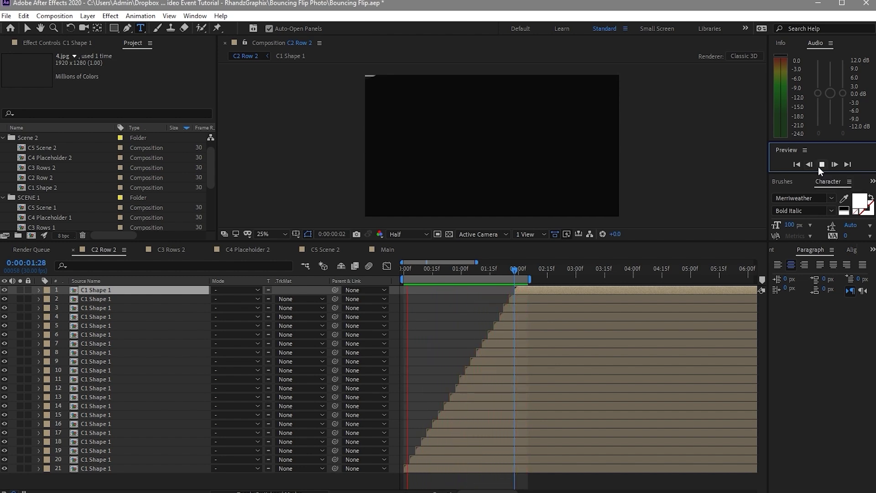
pyautogui.click(820, 165)
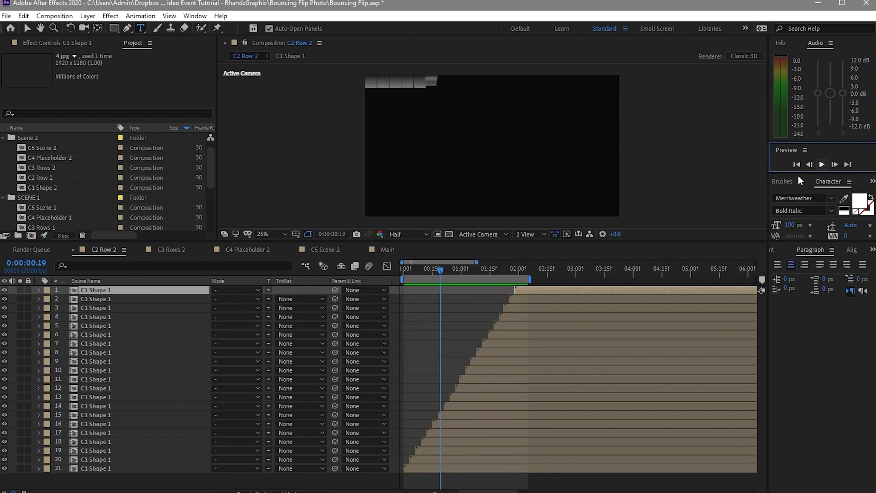
# - In C3 Rows 2, return to the start and select all ten row layers
pyautogui.click(169, 250)
pyautogui.moveTo(693, 271); pyautogui.dragTo(372, 299)
pyautogui.moveTo(177, 391); pyautogui.dragTo(146, 286)
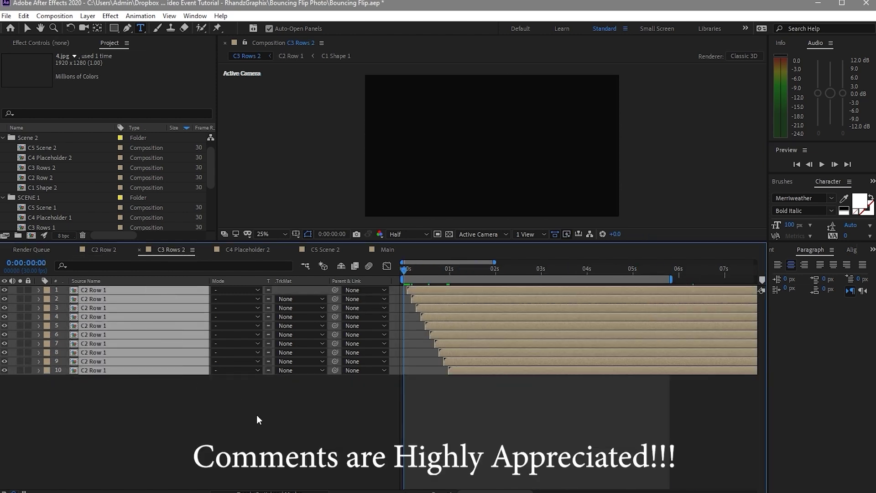
pyautogui.press('[')
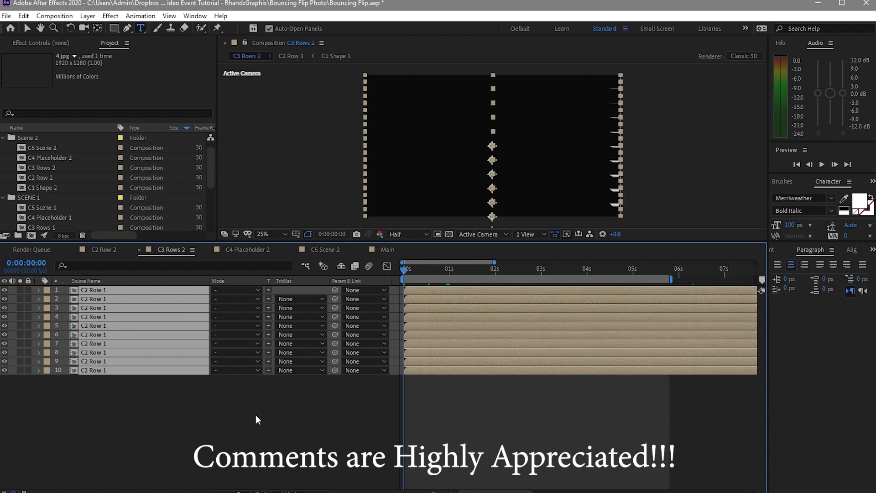
pyautogui.click(292, 429)
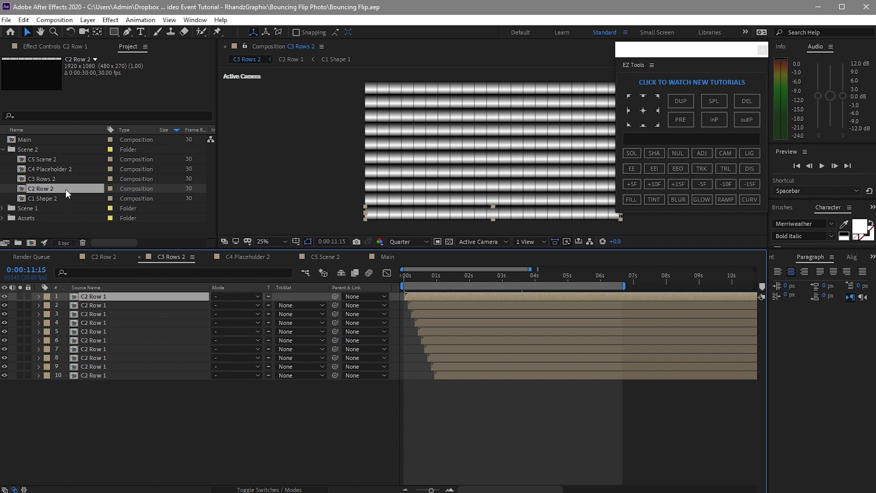
# - Swap C3 Rows 2's layers 1–4 and 6 for the C2 Row 2 comp by Alt-dragging from the Project panel
pyautogui.moveTo(65, 188); pyautogui.dragTo(100, 298)
pyautogui.click(111, 305)
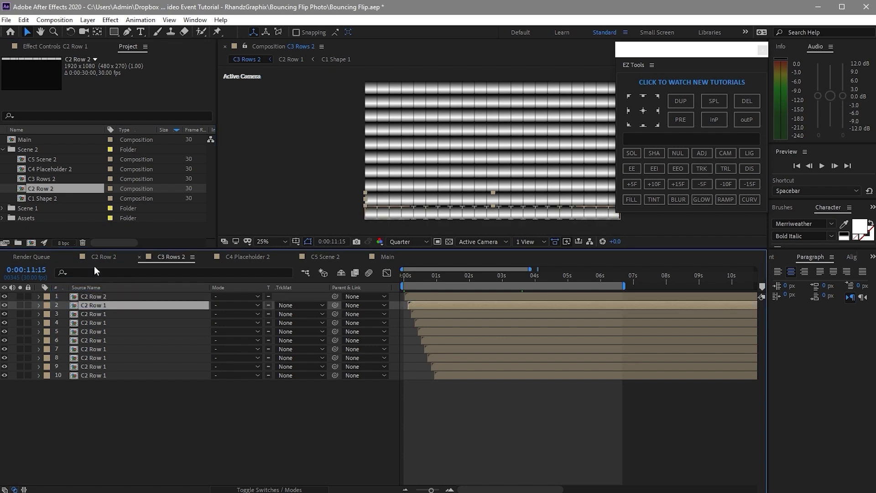
pyautogui.moveTo(67, 188); pyautogui.dragTo(95, 309)
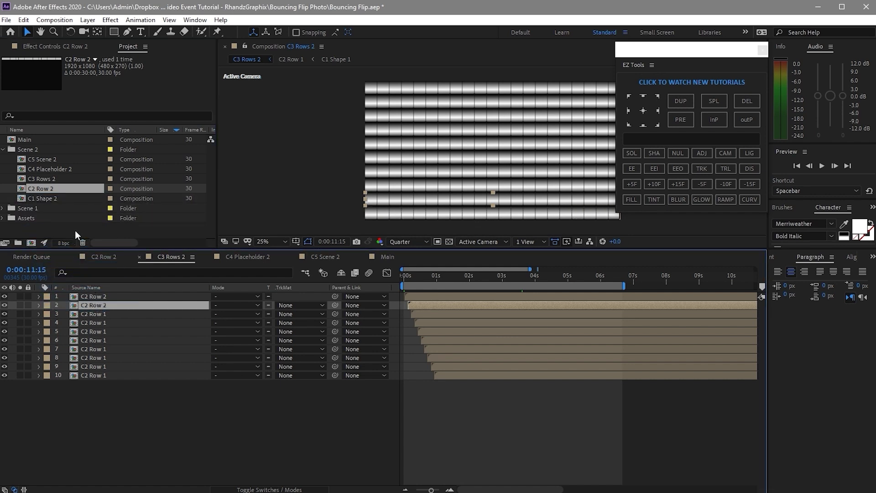
pyautogui.click(89, 314)
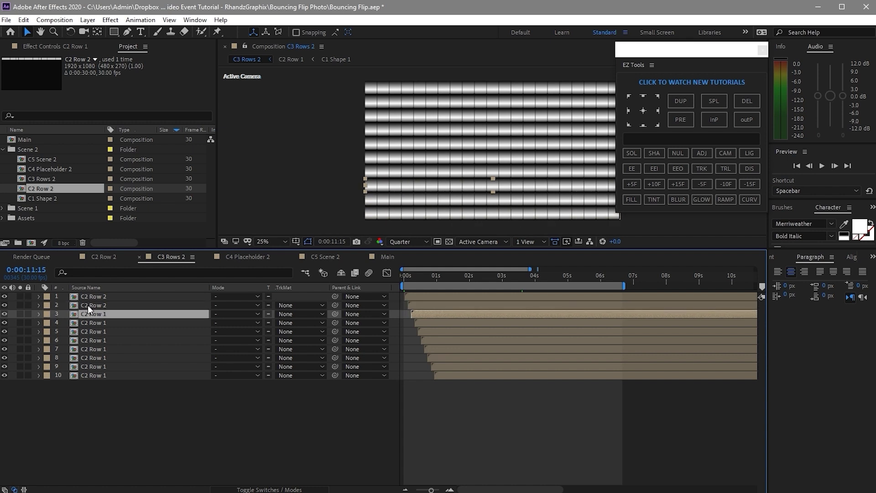
pyautogui.moveTo(54, 189); pyautogui.dragTo(84, 310)
pyautogui.click(87, 321)
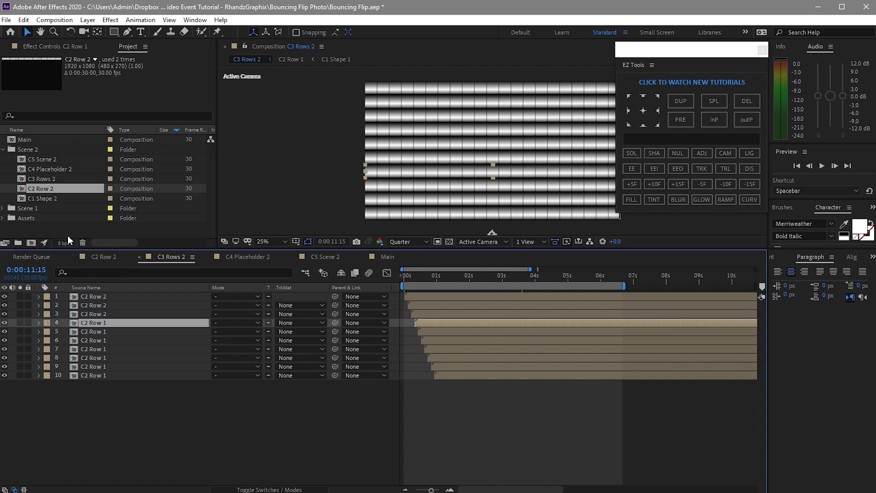
pyautogui.moveTo(57, 188); pyautogui.dragTo(88, 325)
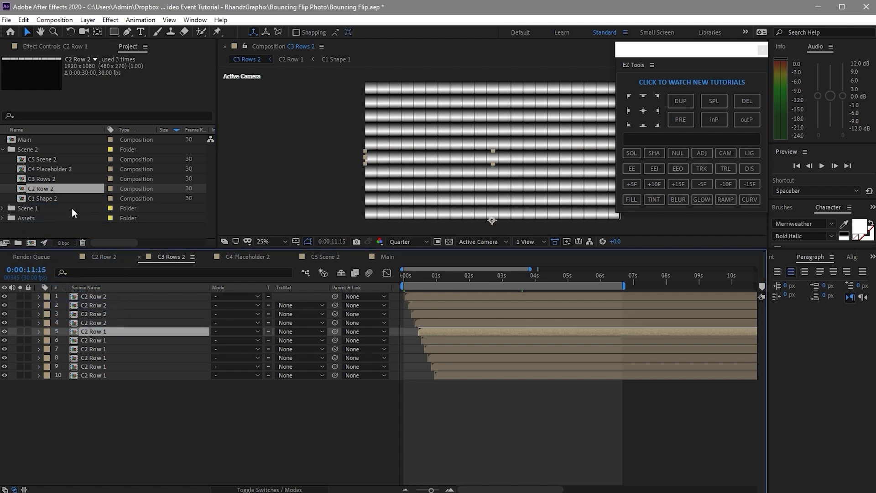
pyautogui.click(72, 340)
pyautogui.moveTo(57, 189); pyautogui.dragTo(100, 374)
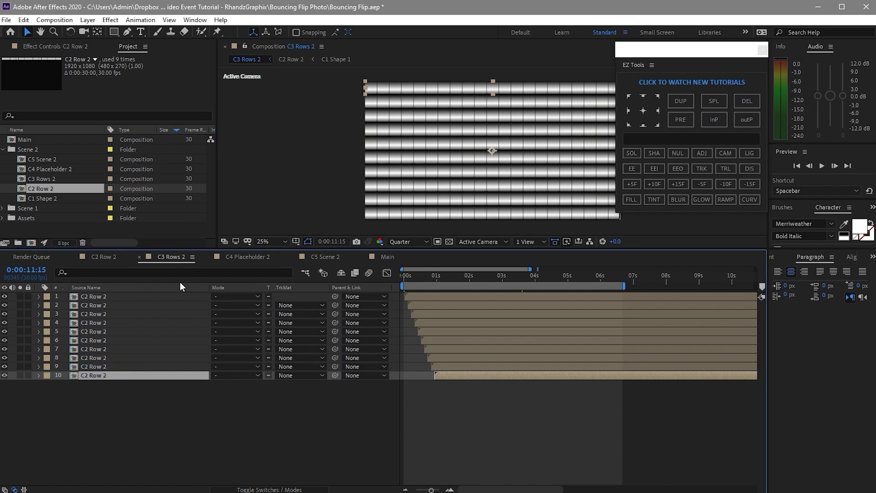
pyautogui.click(317, 258)
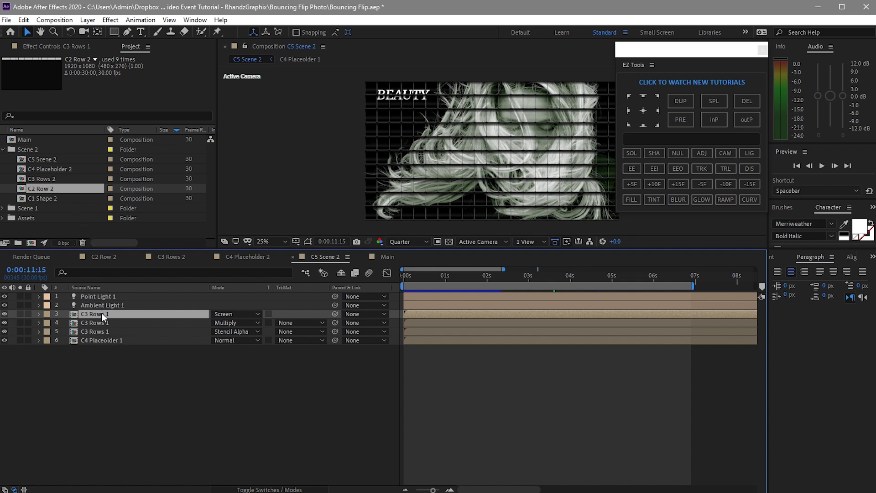
# - Replace layers 3–5 with C3 Rows 2 and the placeholder layer with C4 Placeholder 2
pyautogui.moveTo(102, 314); pyautogui.dragTo(107, 333)
pyautogui.moveTo(53, 176); pyautogui.dragTo(89, 333)
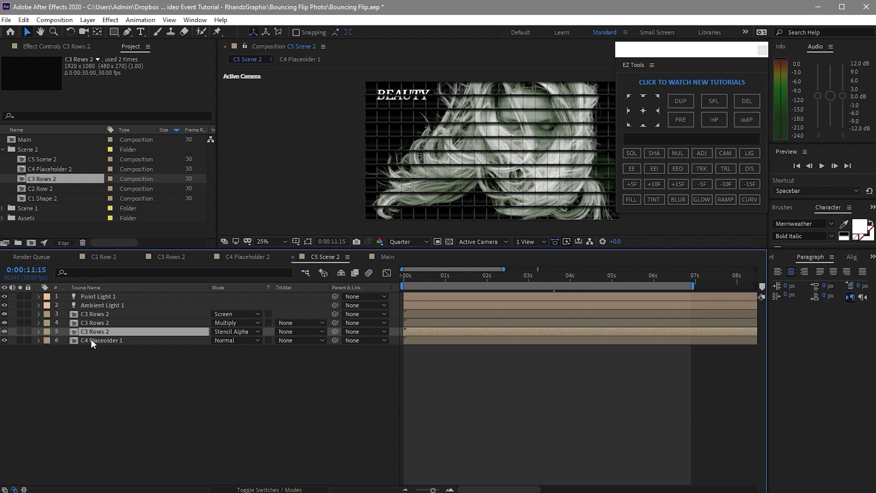
pyautogui.click(91, 340)
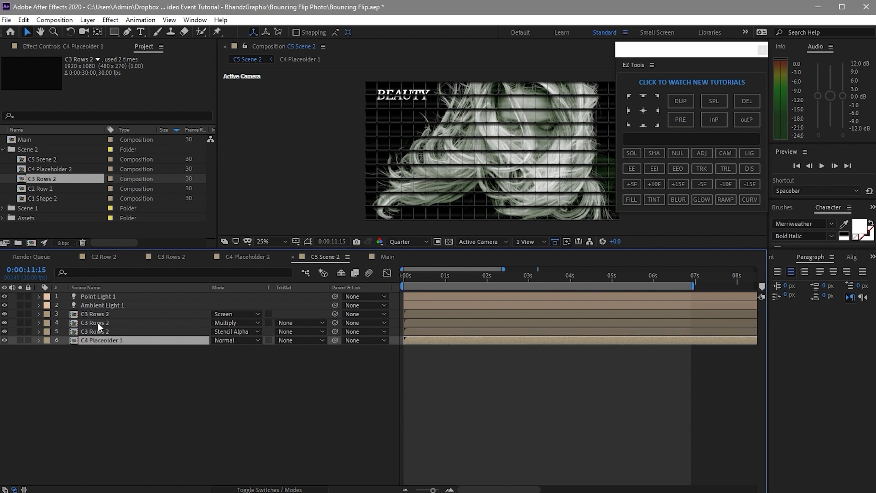
pyautogui.moveTo(43, 168); pyautogui.dragTo(95, 341)
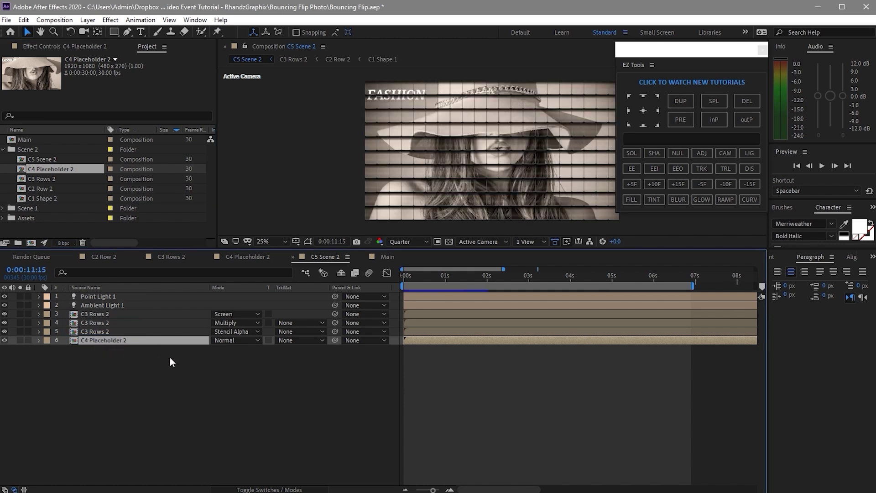
# - Add C5 Scene 2 to Main starting at 5 seconds and preview the sequence from the beginning
pyautogui.click(390, 257)
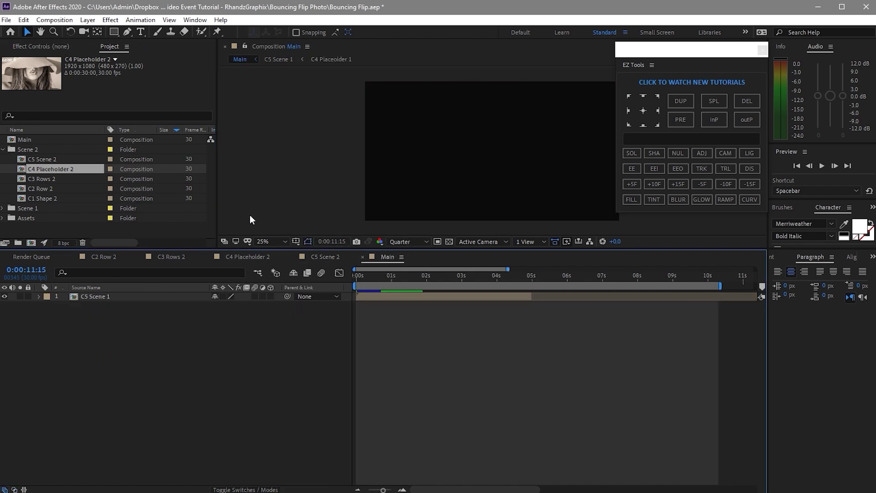
pyautogui.moveTo(39, 159); pyautogui.dragTo(67, 337)
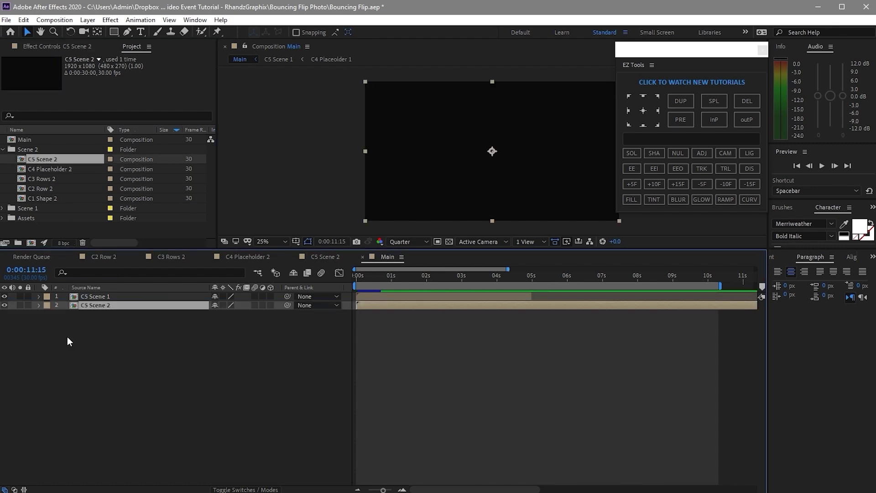
pyautogui.click(532, 277)
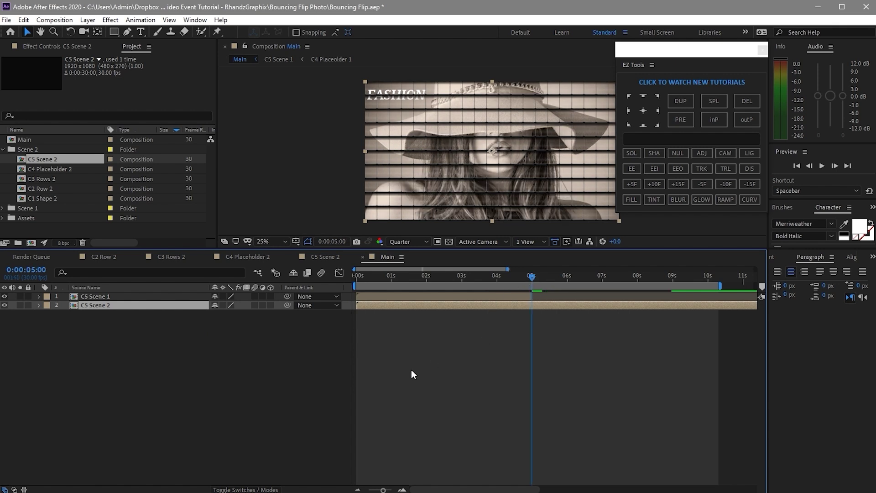
pyautogui.press('[')
pyautogui.press('Home')
pyautogui.press('space')
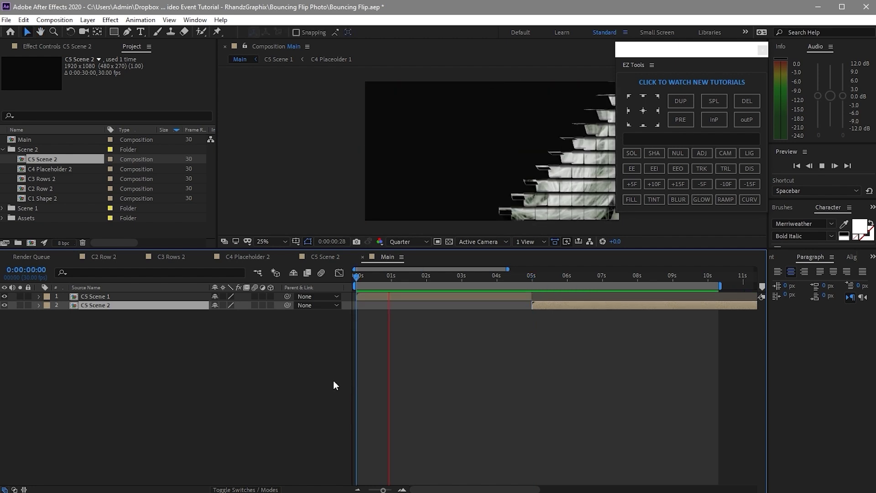